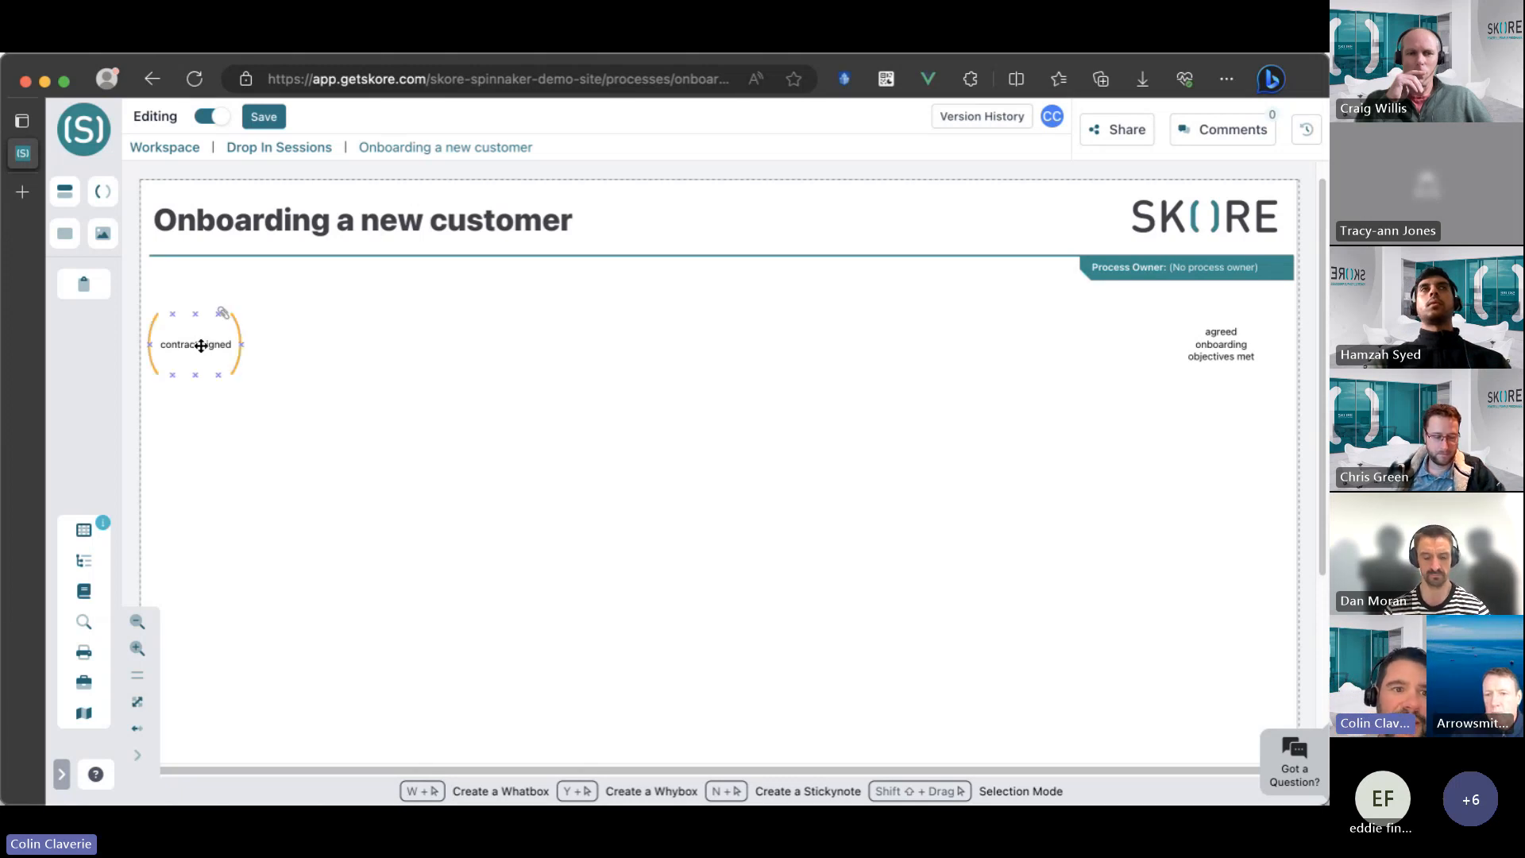
click(1246, 346)
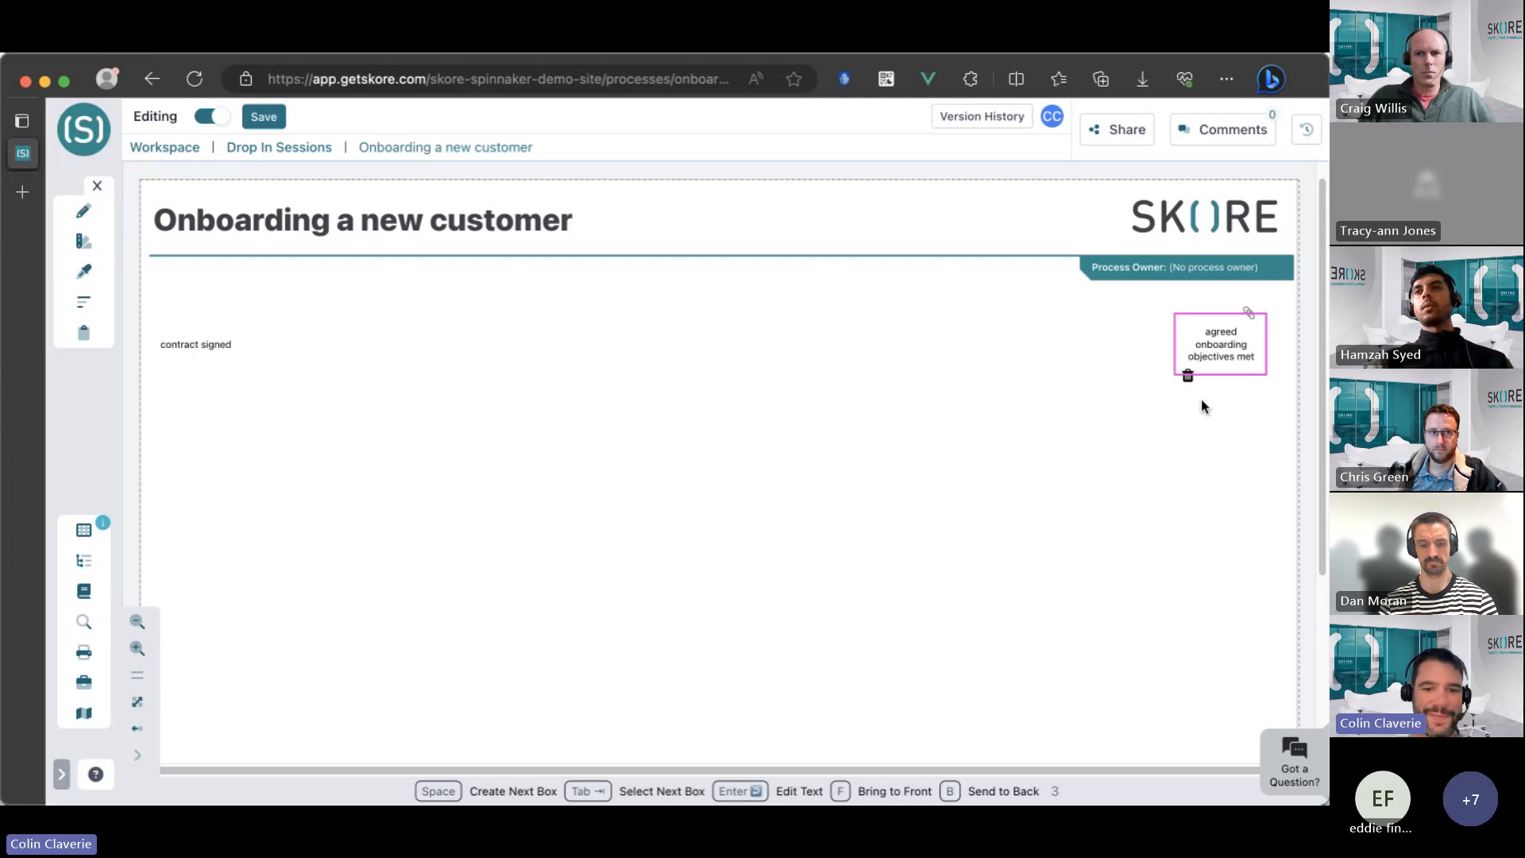
click(641, 397)
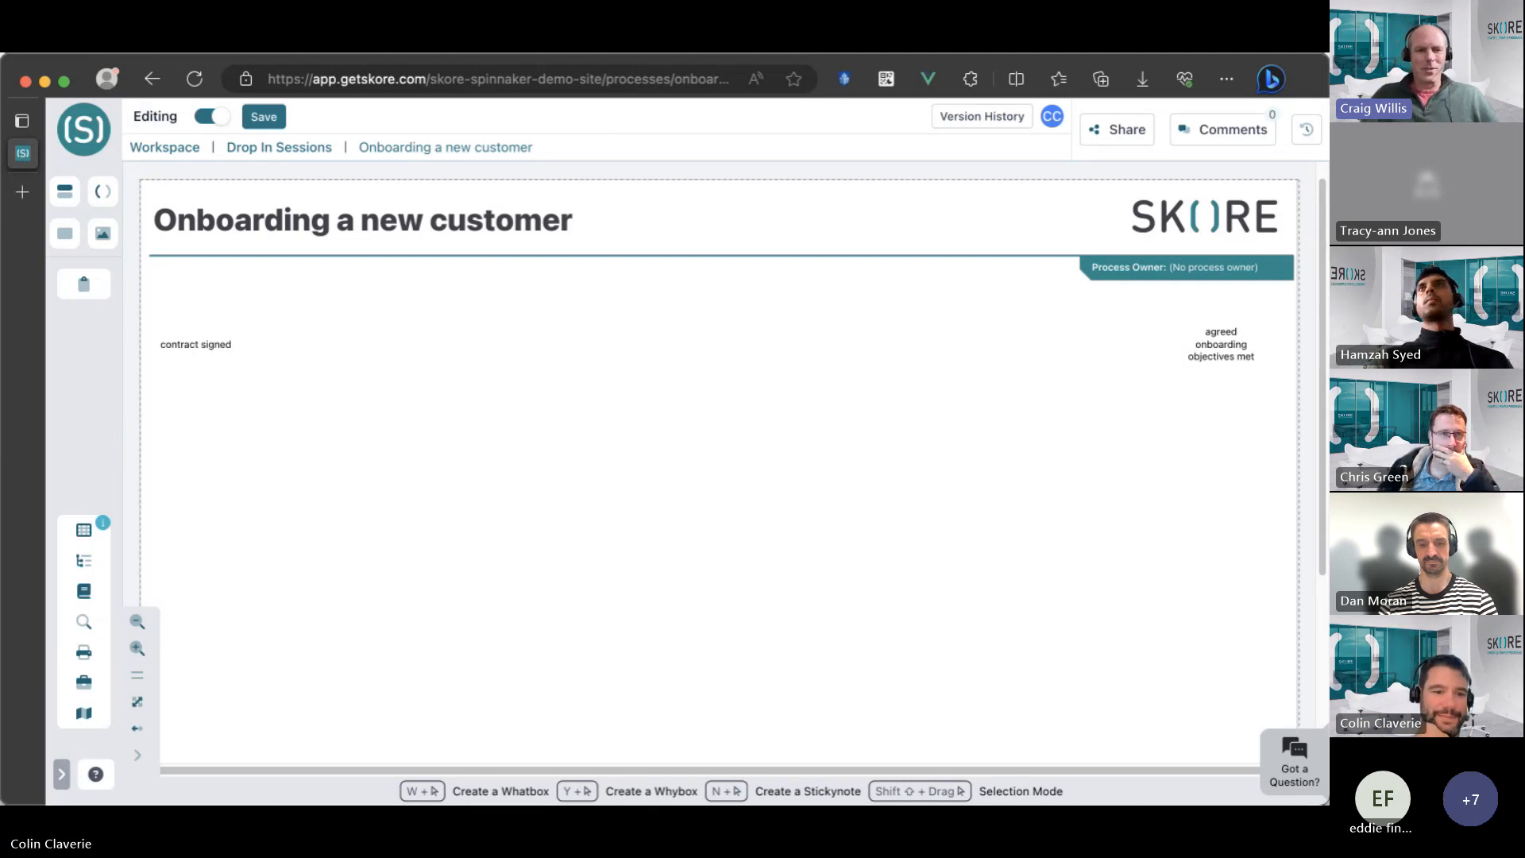
key(super+Tab)
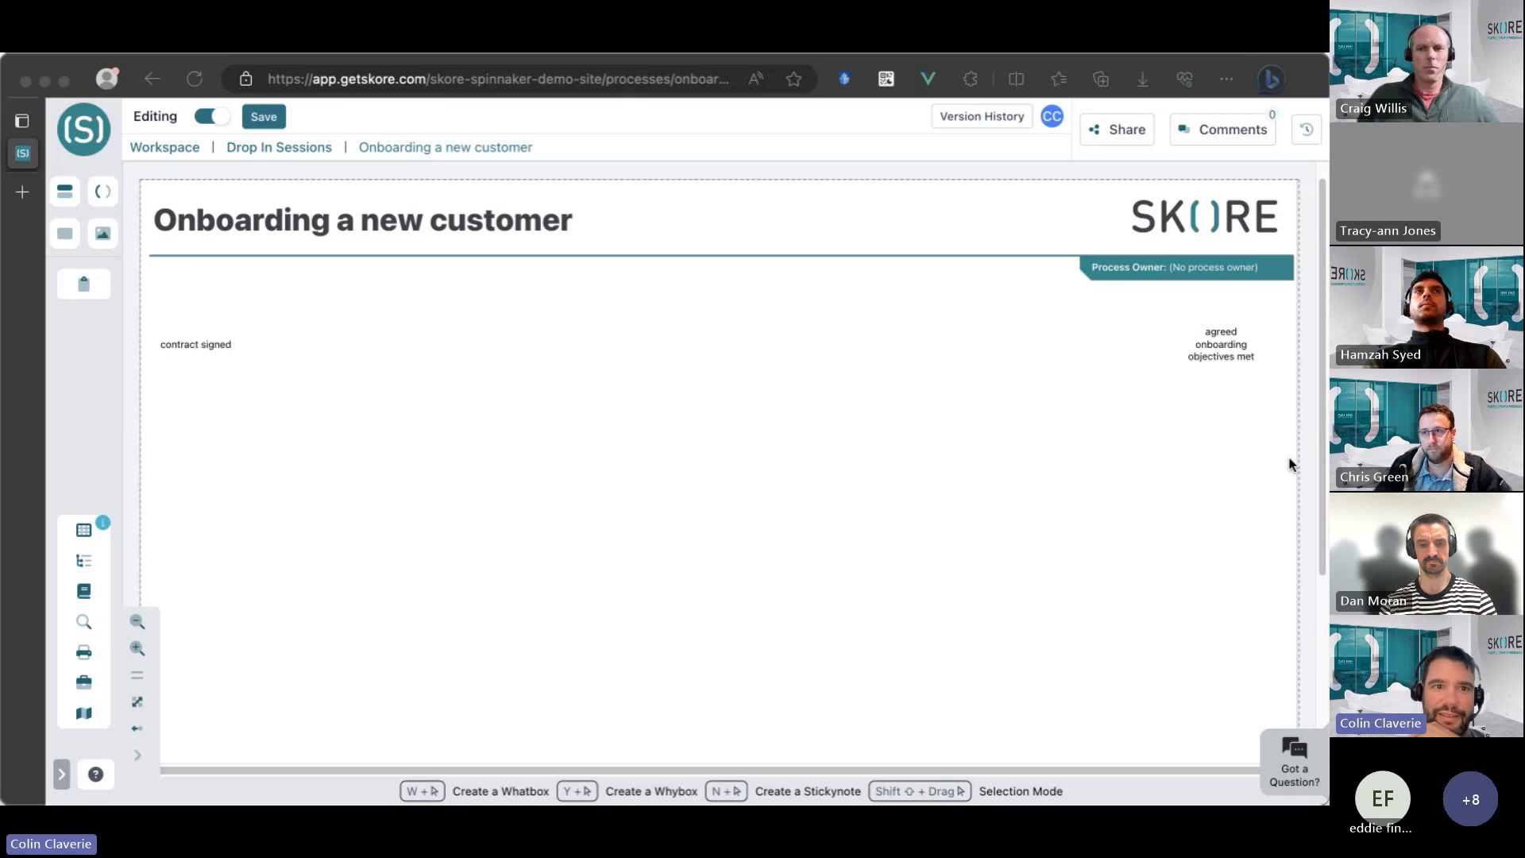
click(1008, 449)
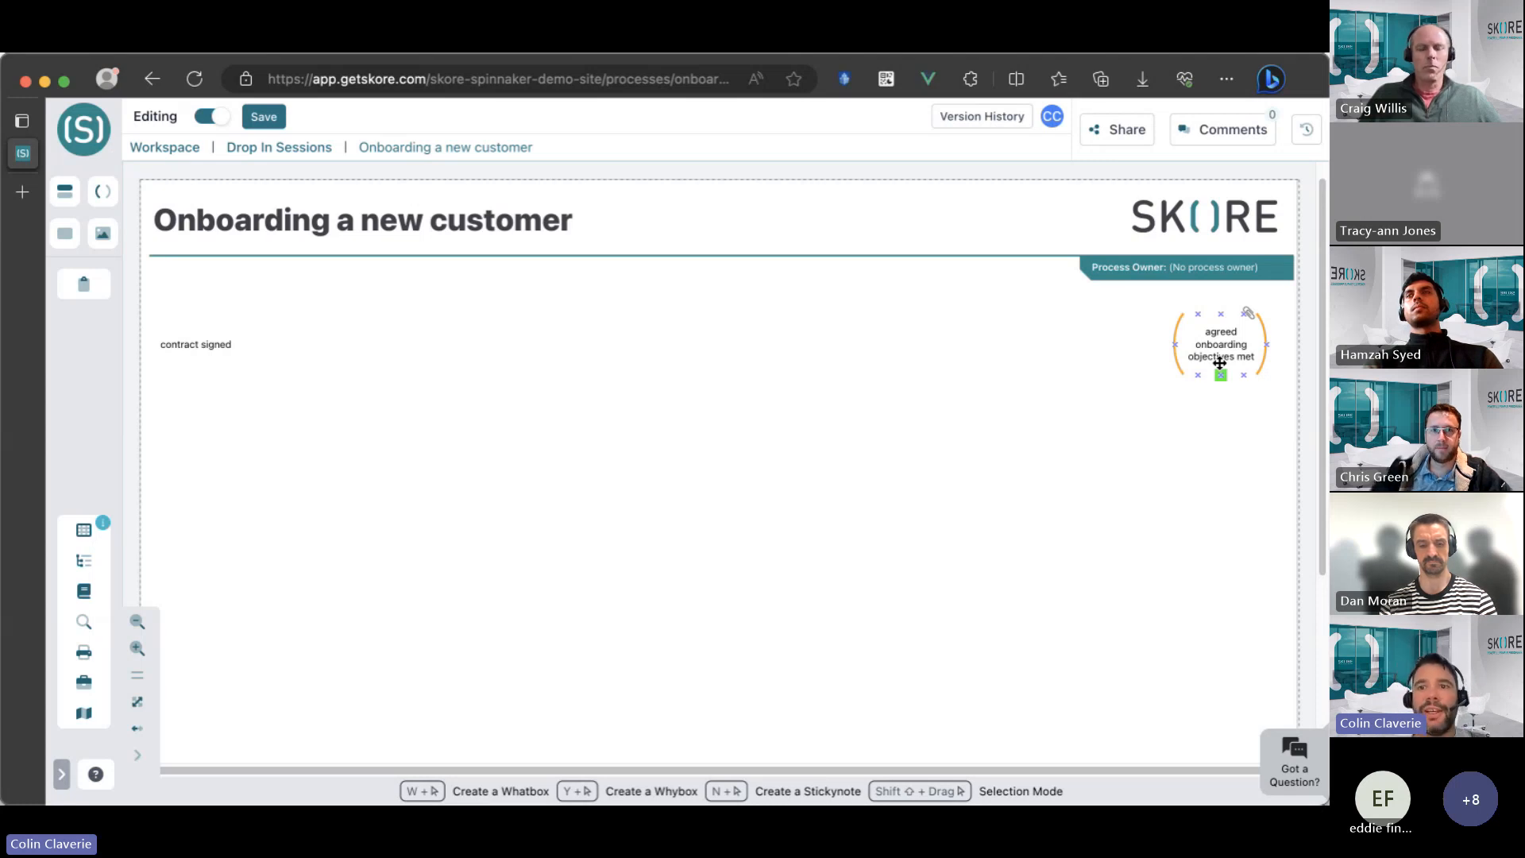
Place six empty activity boxes (Whatboxes) spread across the canvas between the "contract signed" and "agreed onboarding objectives met" texts.
click(366, 334)
click(521, 446)
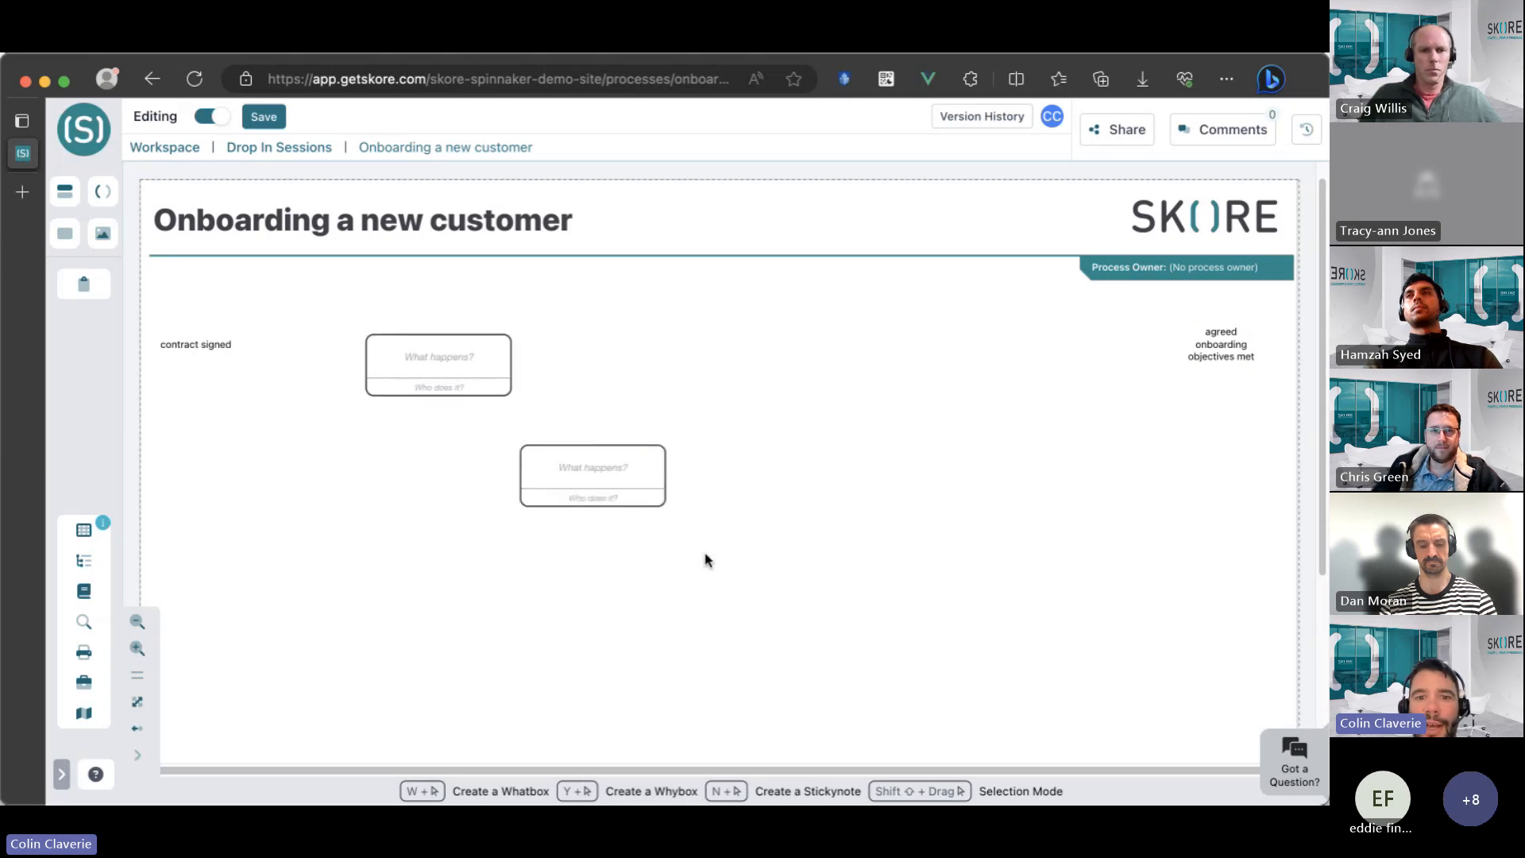
click(742, 560)
click(330, 614)
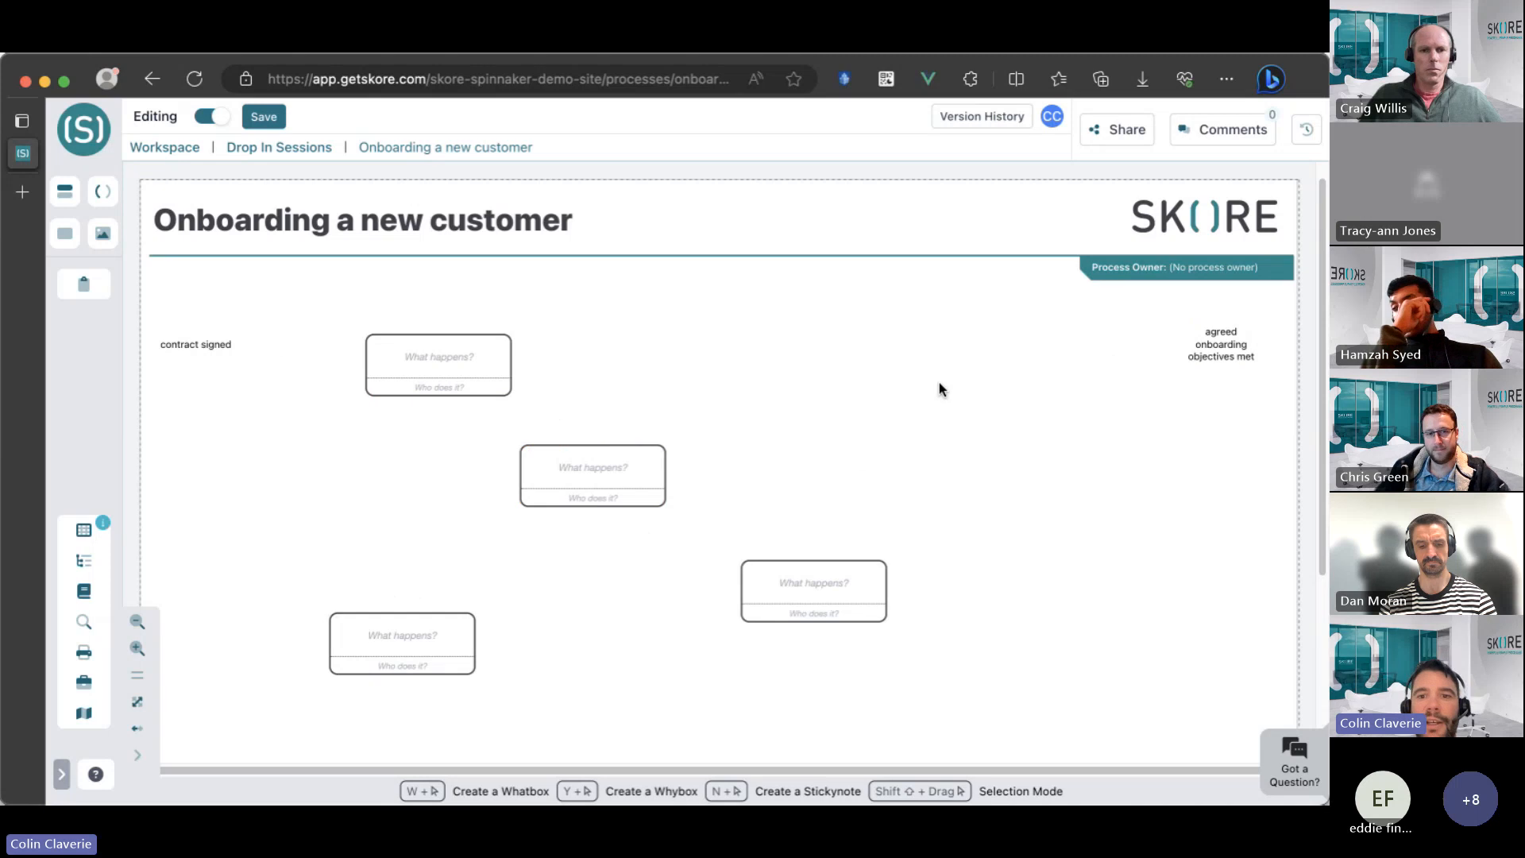
click(879, 383)
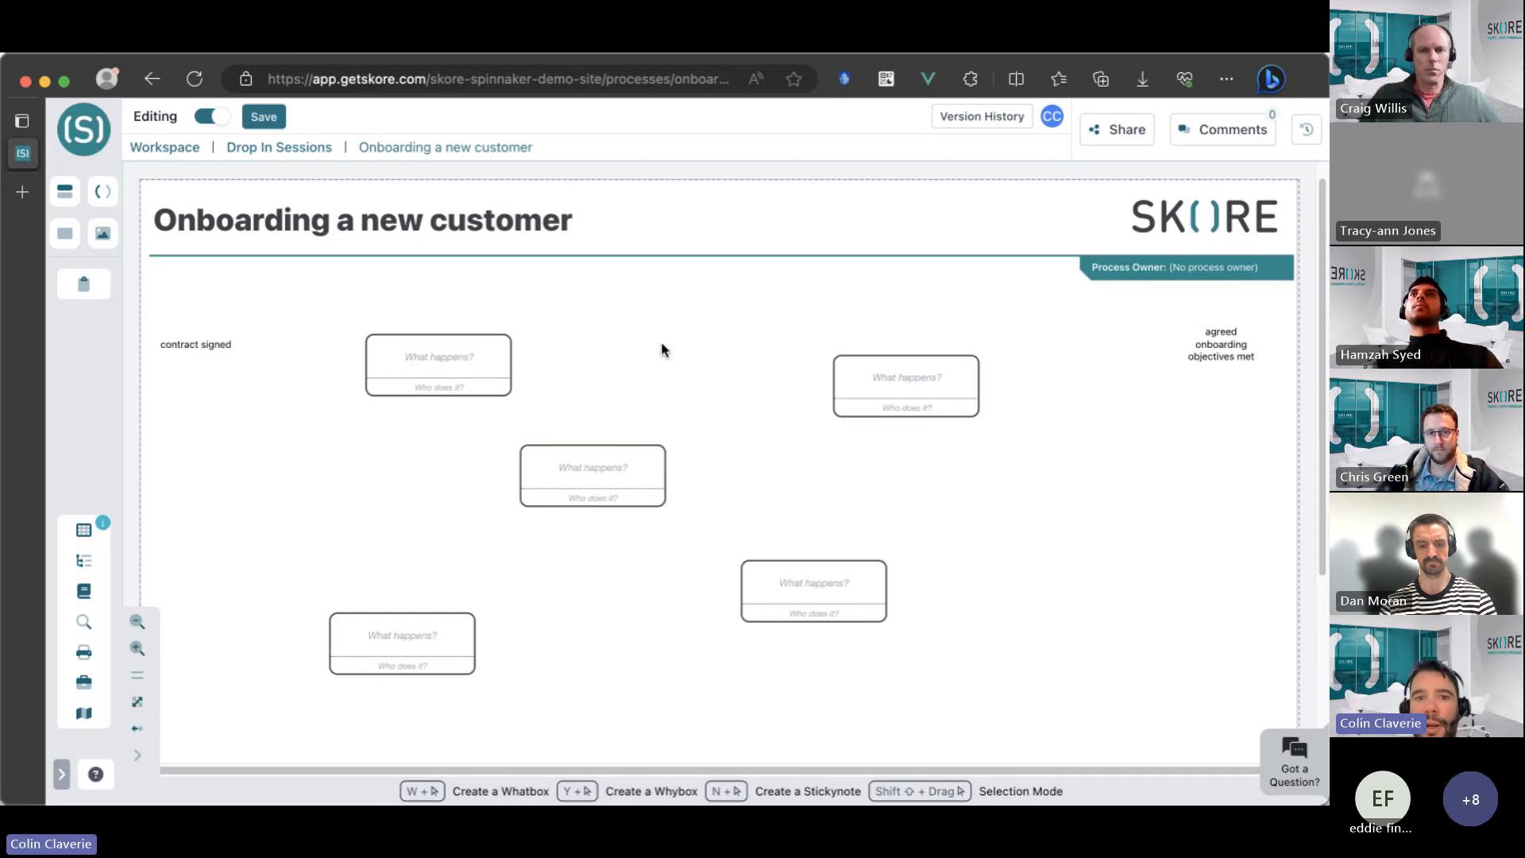
click(614, 306)
Shift the upper-left activity box slightly left, and attach a connected "So that?" box to it and to the upper-middle activity box.
click(442, 355)
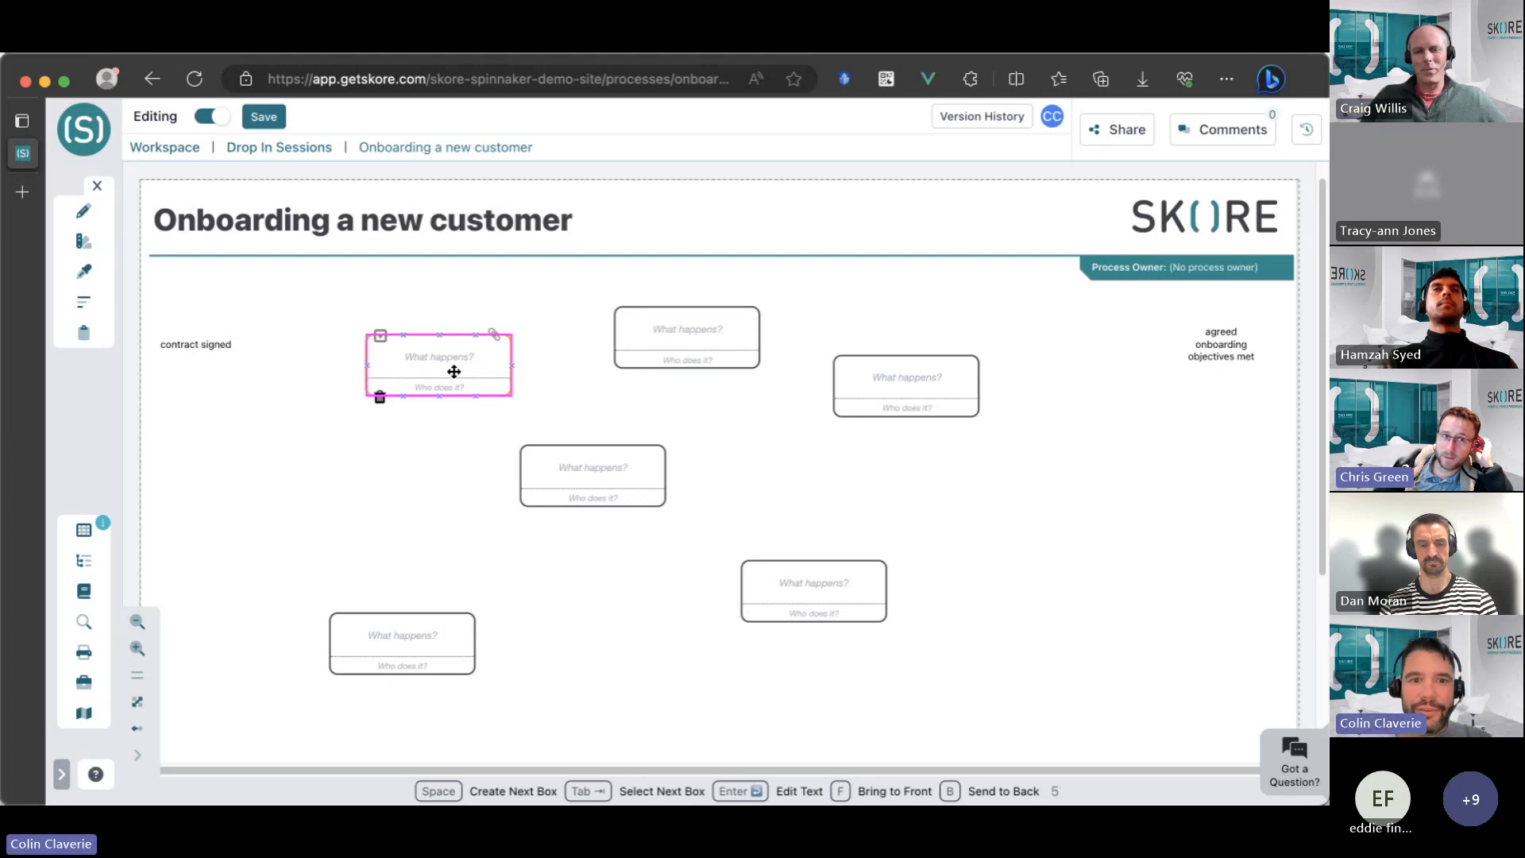
drag(453, 371, 402, 366)
key(space)
click(629, 336)
key(space)
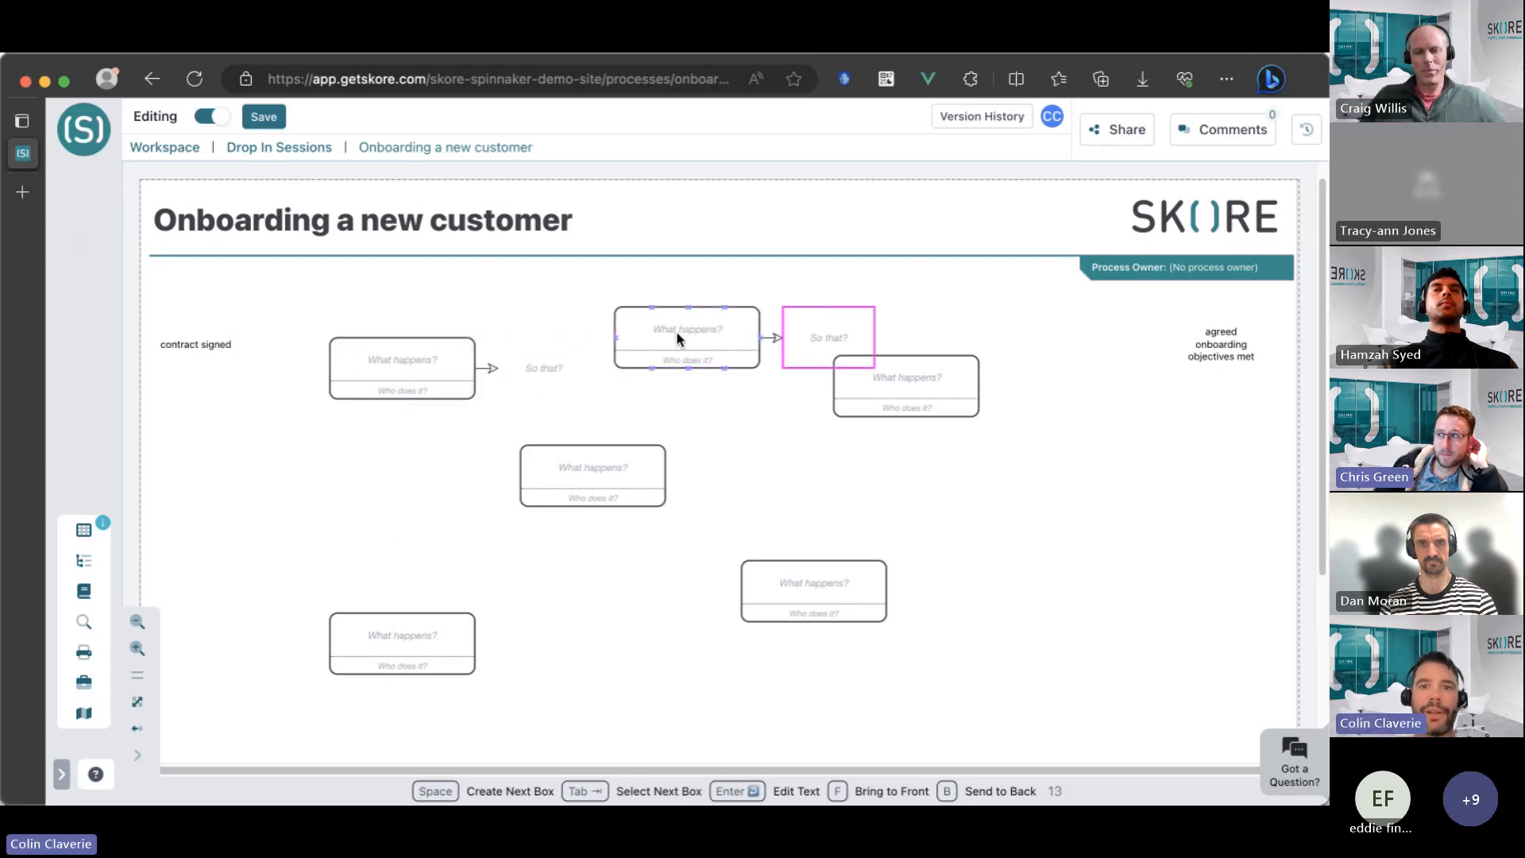
Move the rightmost activity box down and to the right, and attach "So that?" boxes to it and to the central activity box.
drag(892, 396, 957, 440)
key(space)
click(612, 483)
key(space)
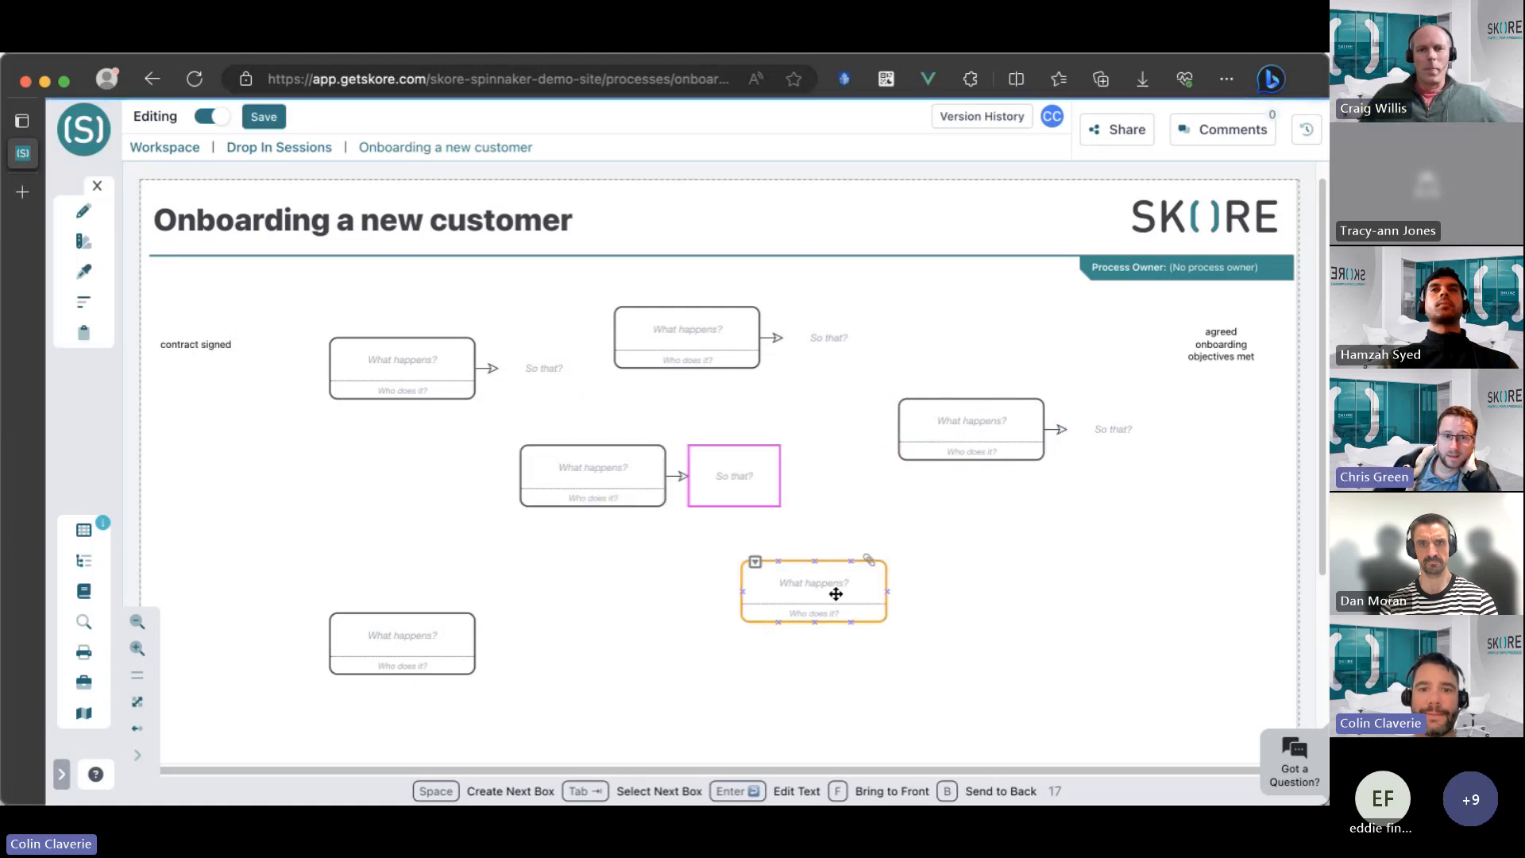
Attach a connected "So that?" box to each of the two lowest activity boxes.
click(834, 592)
key(space)
click(415, 633)
key(Return)
key(Escape)
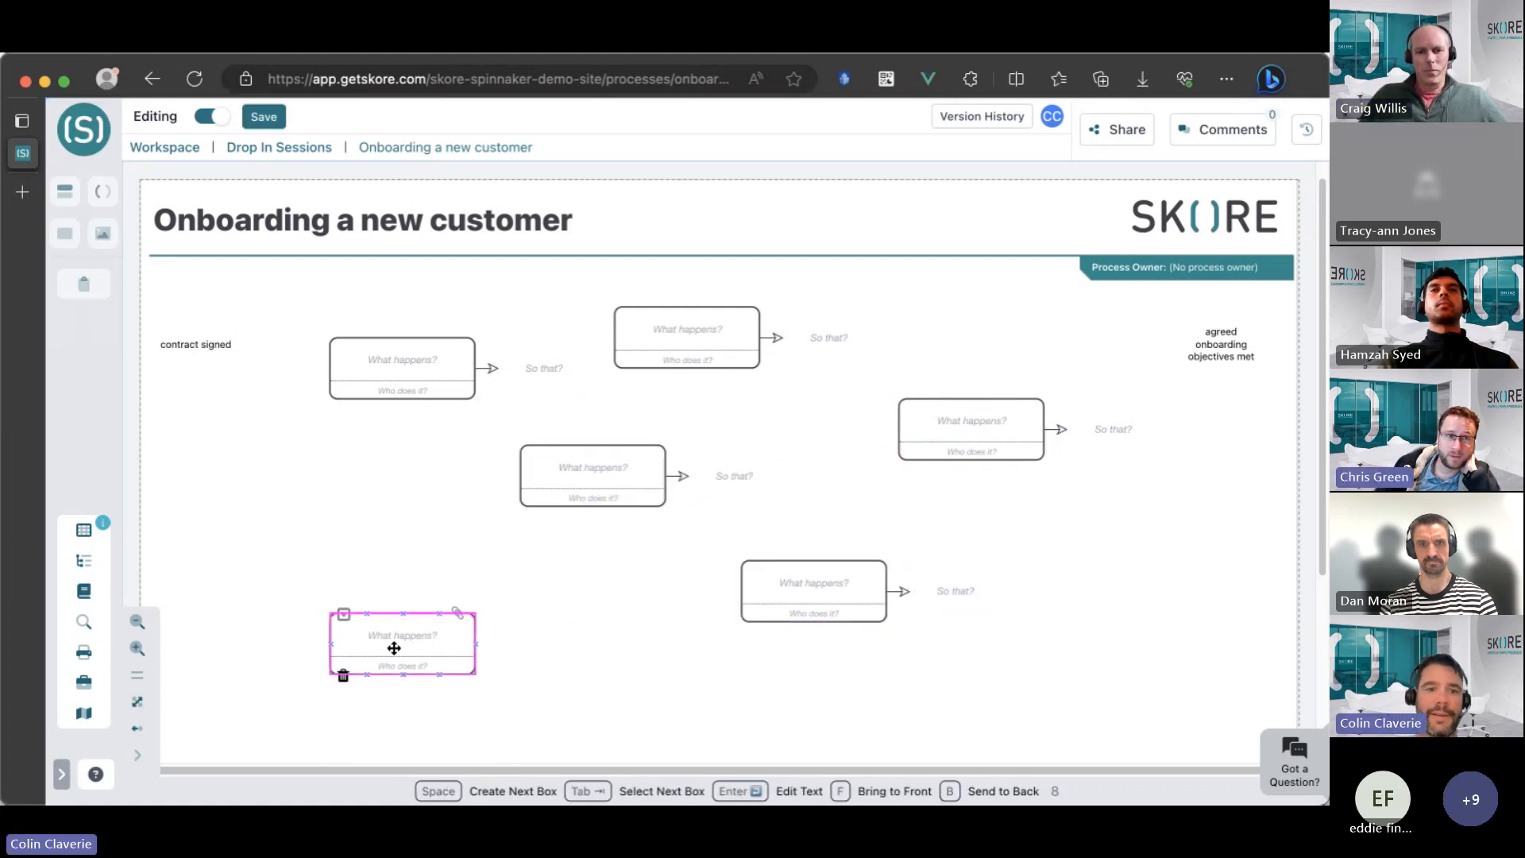
key(space)
Enter "Hold the kick off meeting with the customer" as the activity in the lower-left box.
click(411, 651)
key(Return)
text(H)
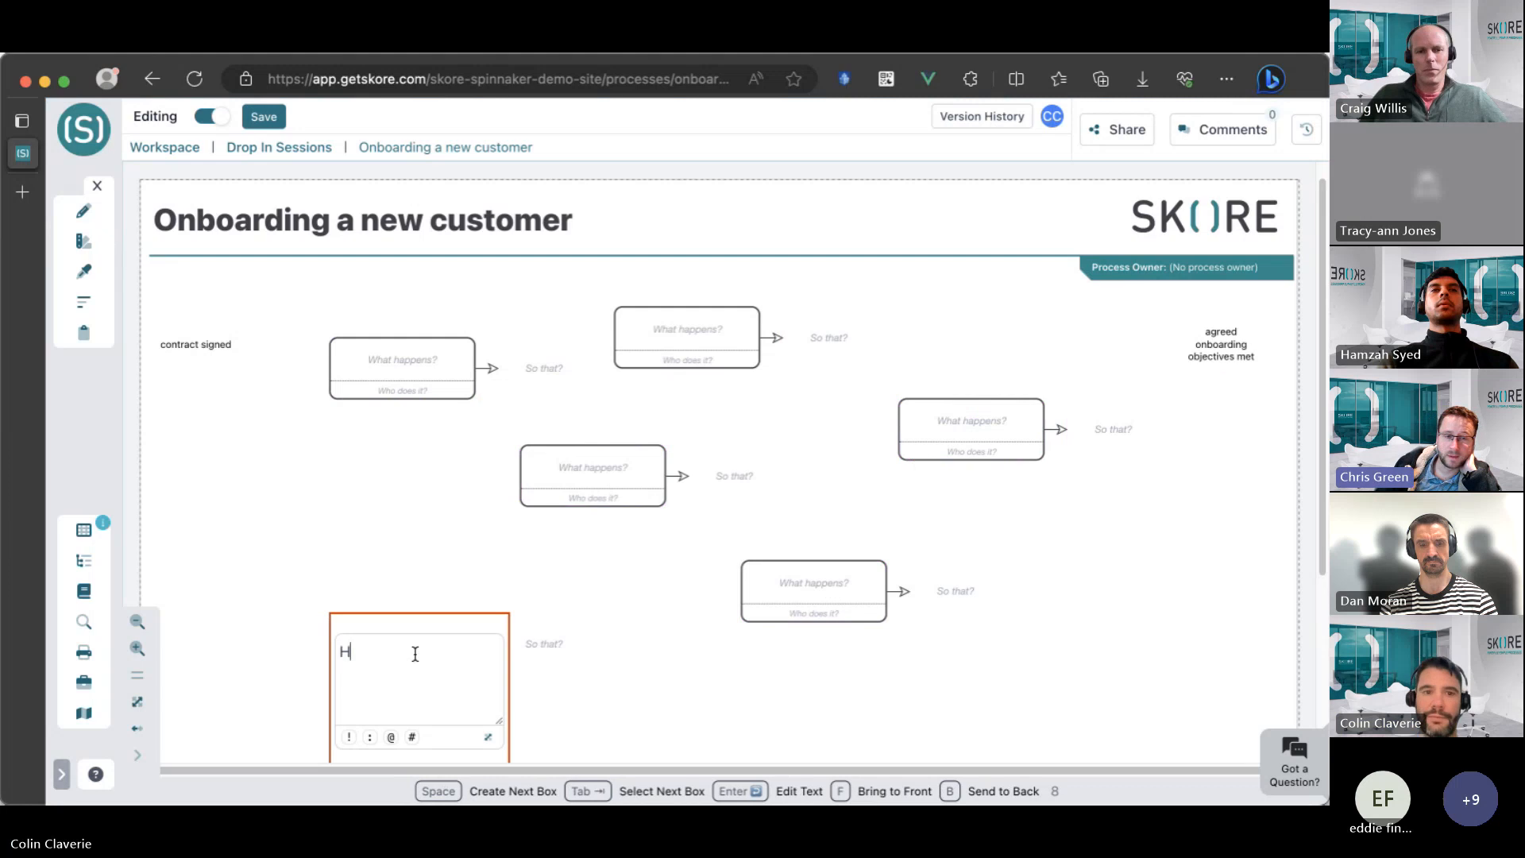
text(old ht)
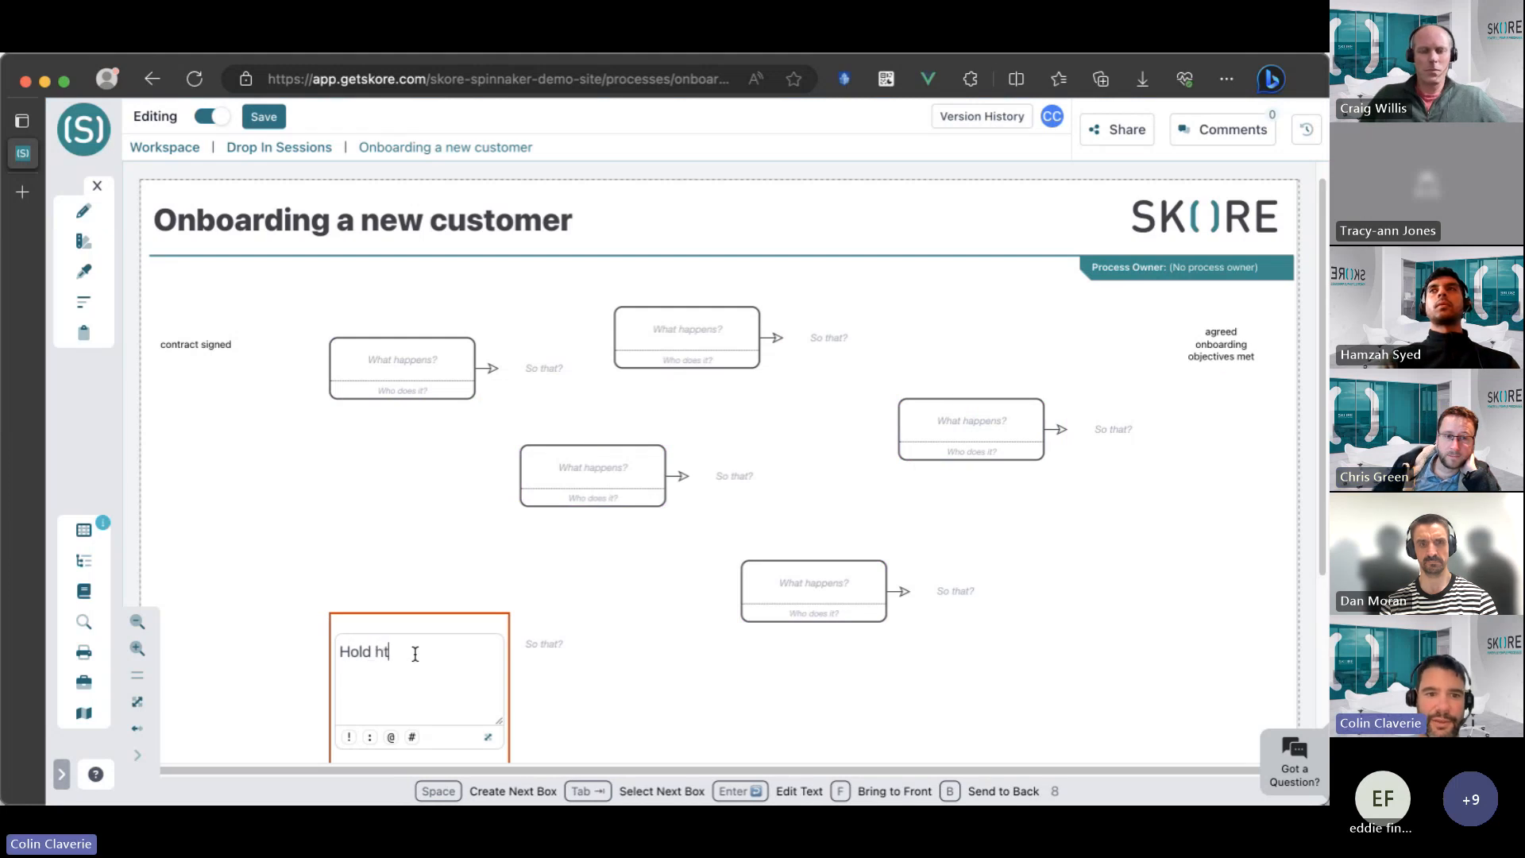
key(BackSpace)
key(BackSpace)
text(the ki)
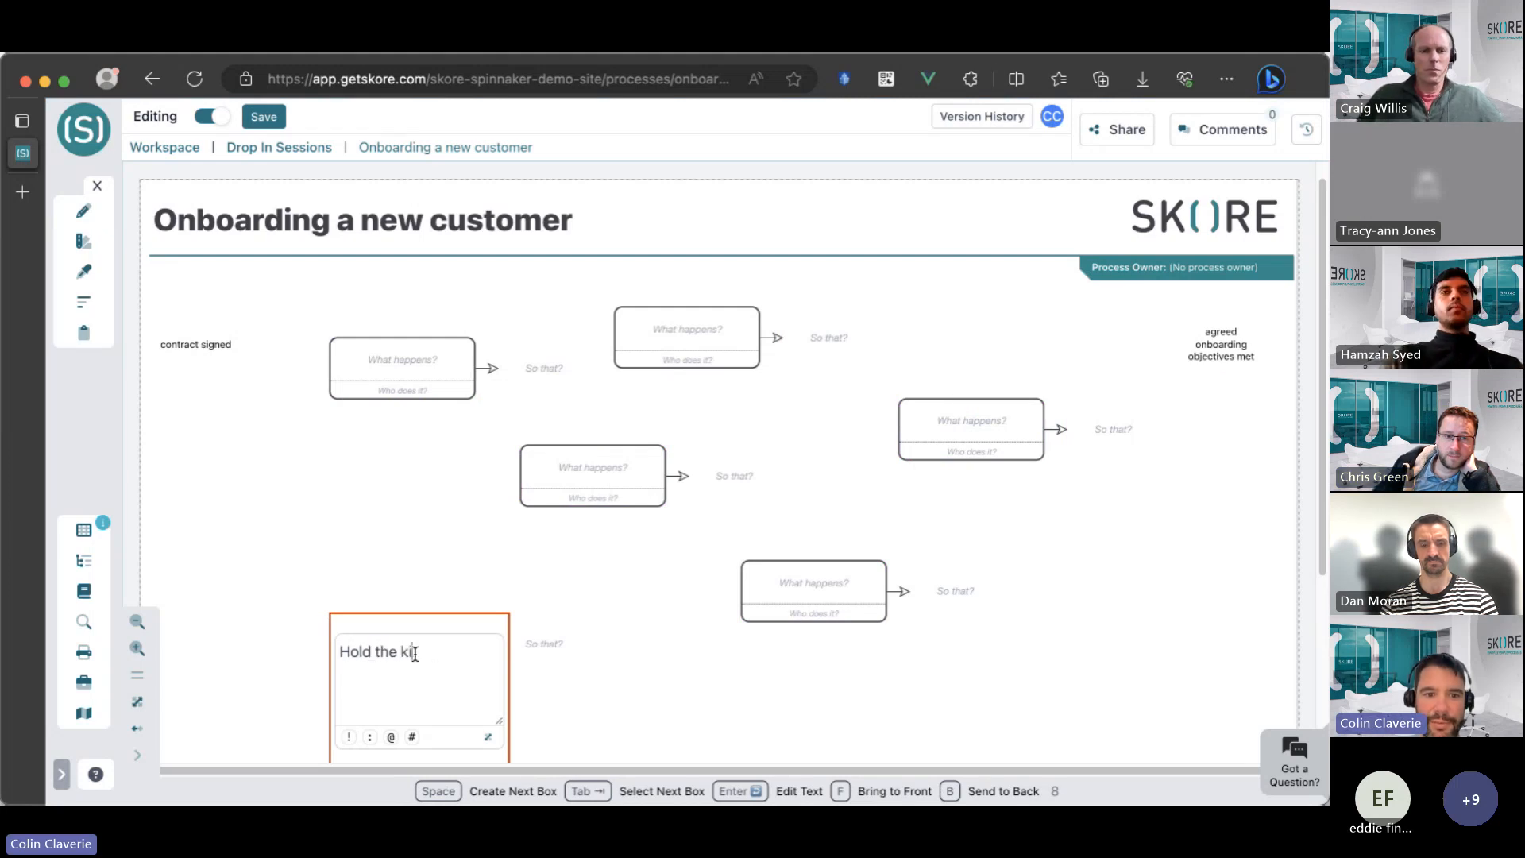
text(ck off meet)
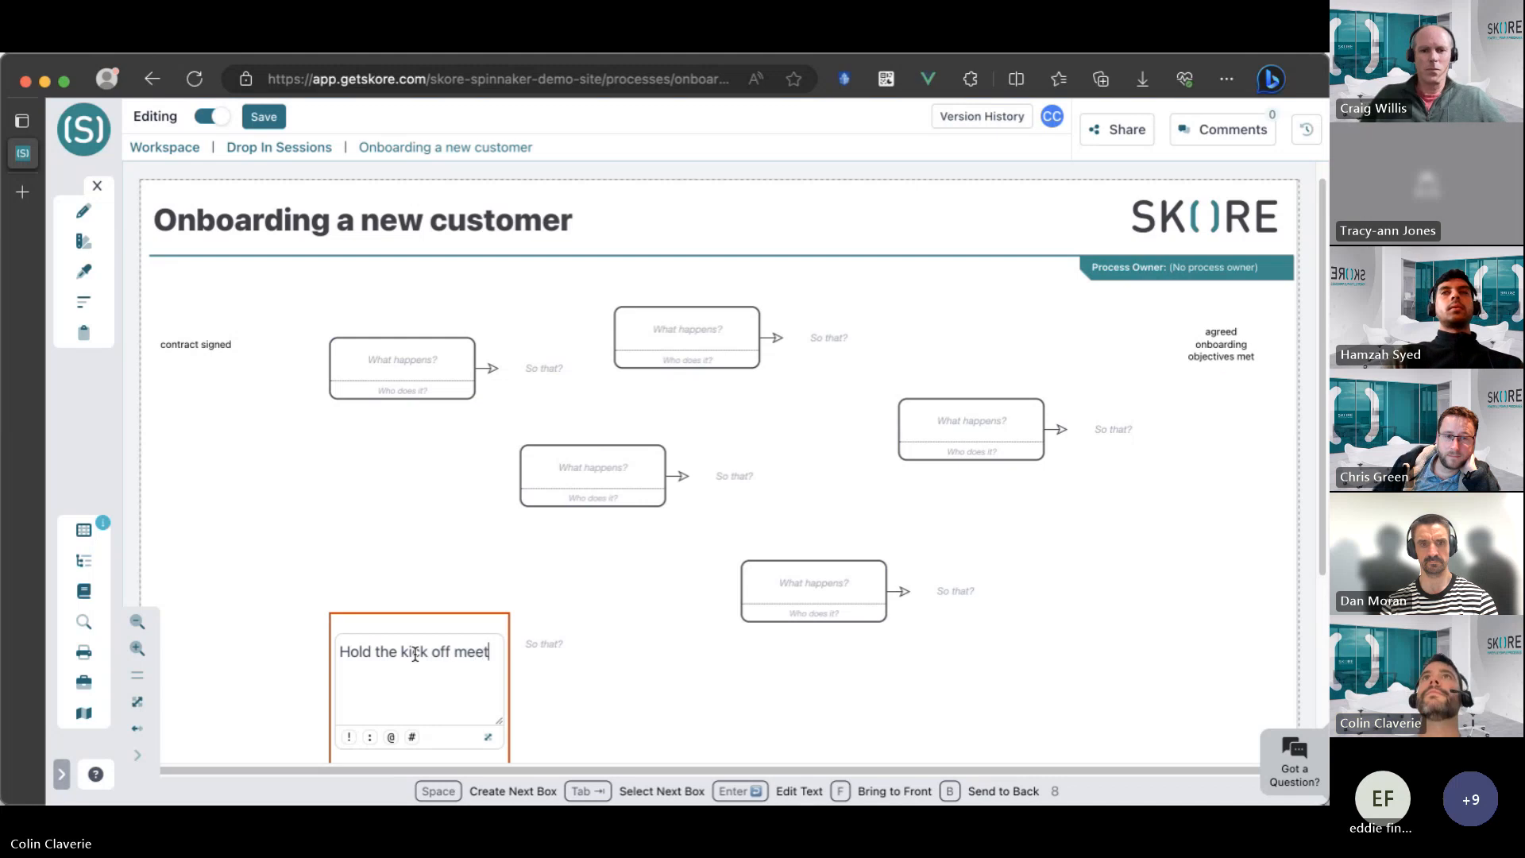
text(ing with thecu)
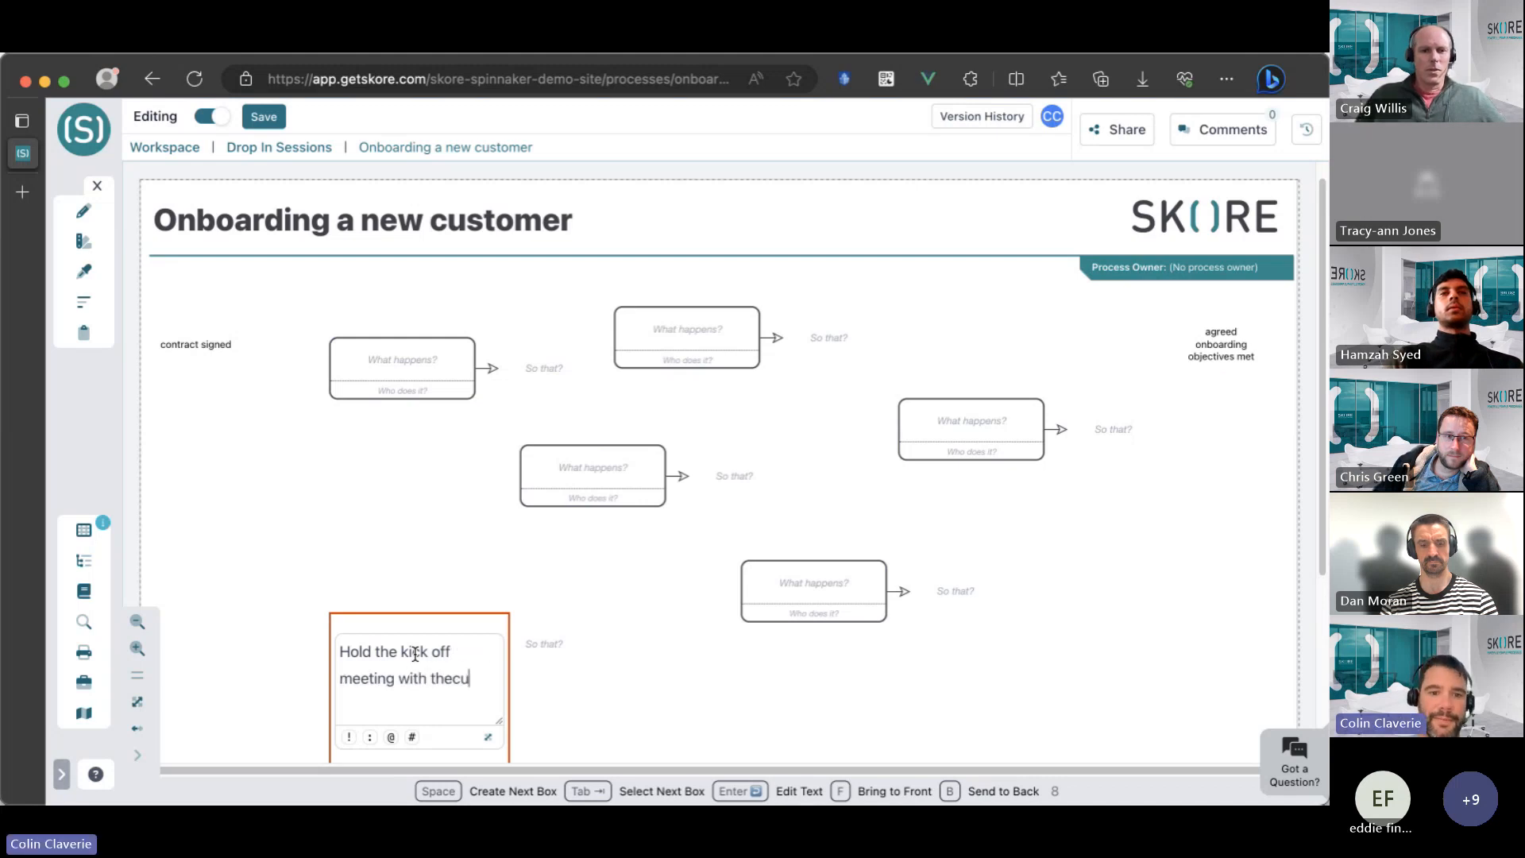
key(BackSpace)
key(BackSpace)
text(cu)
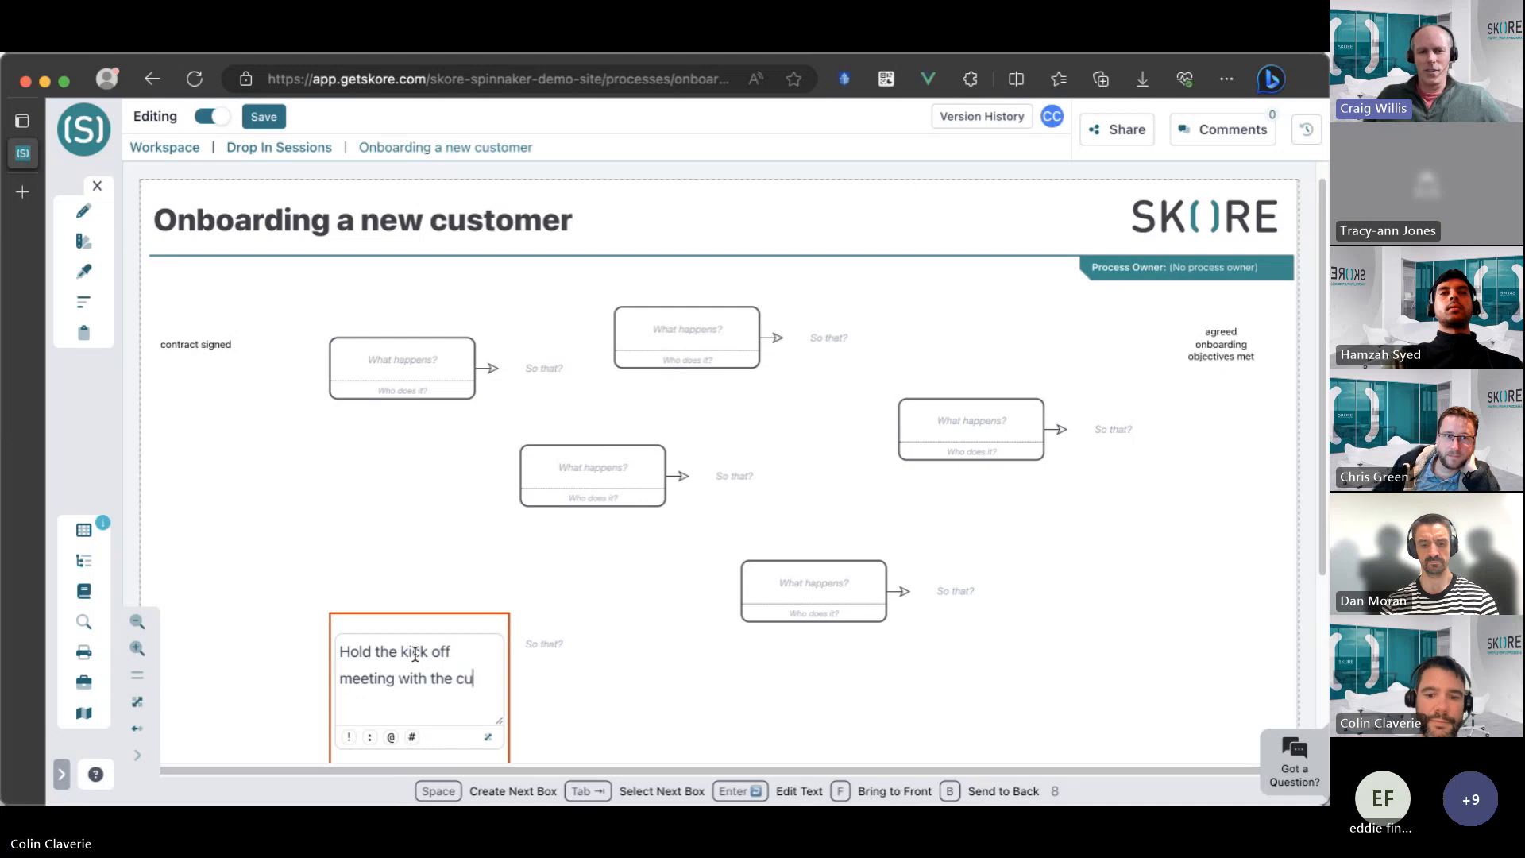
text(stomer)
click(273, 545)
Enter "Setup & configure the Skore workspace" as the activity in the central box.
click(613, 501)
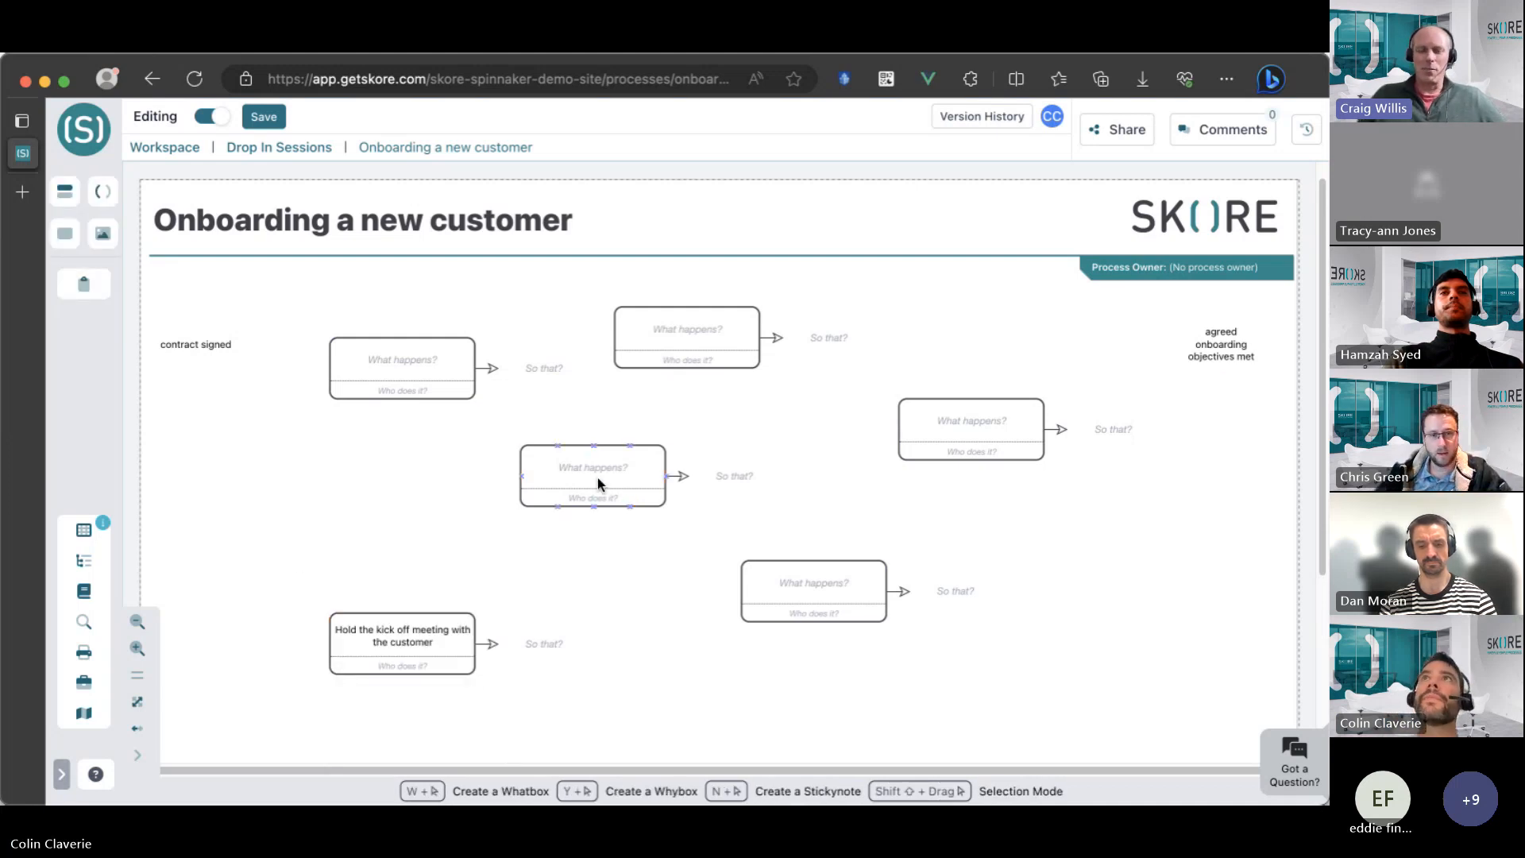
text(S)
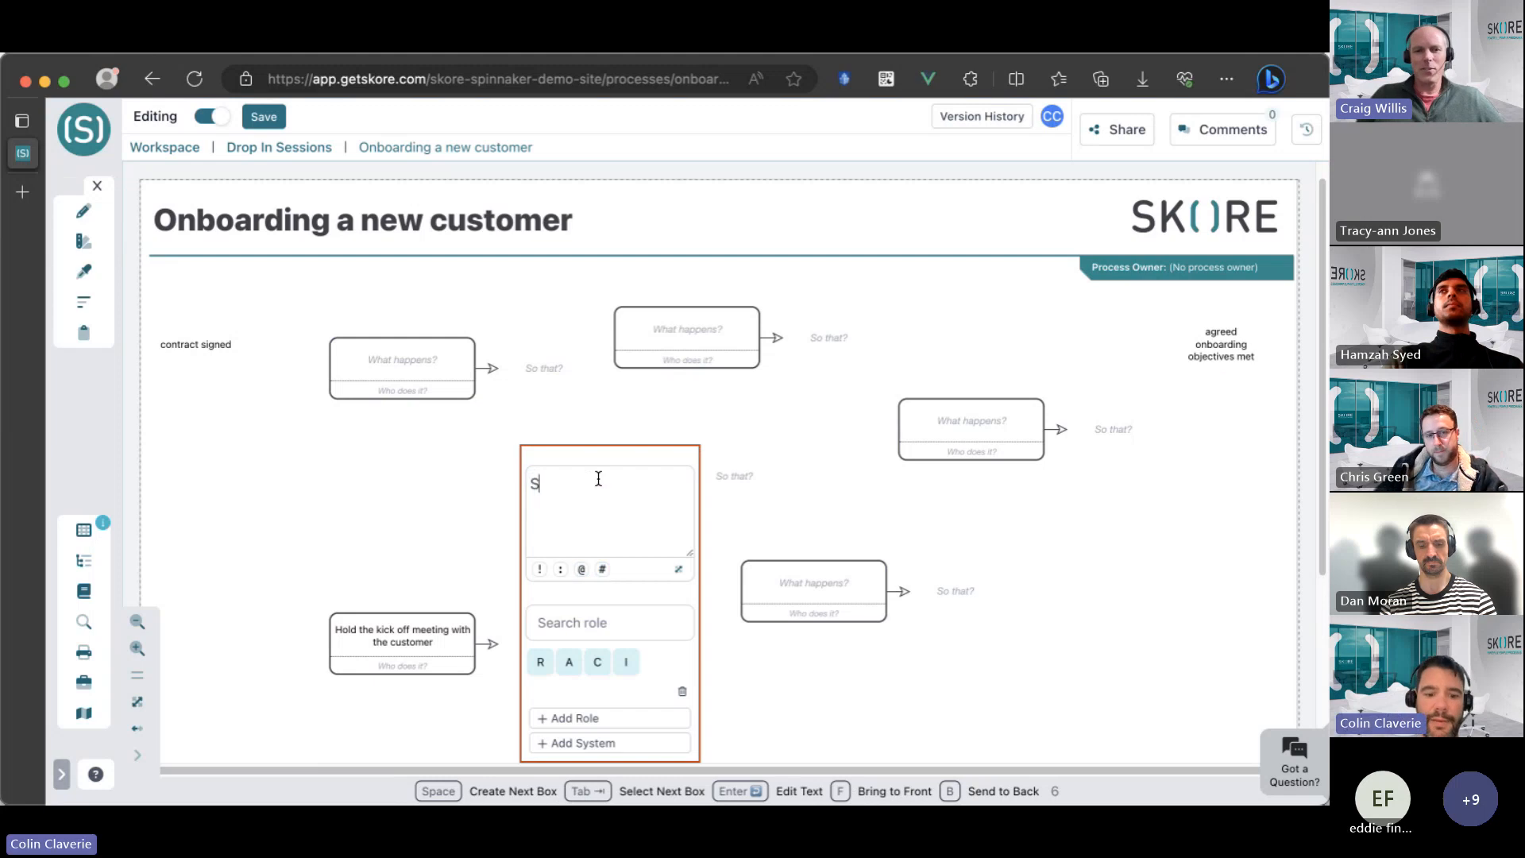
text(etup & configure)
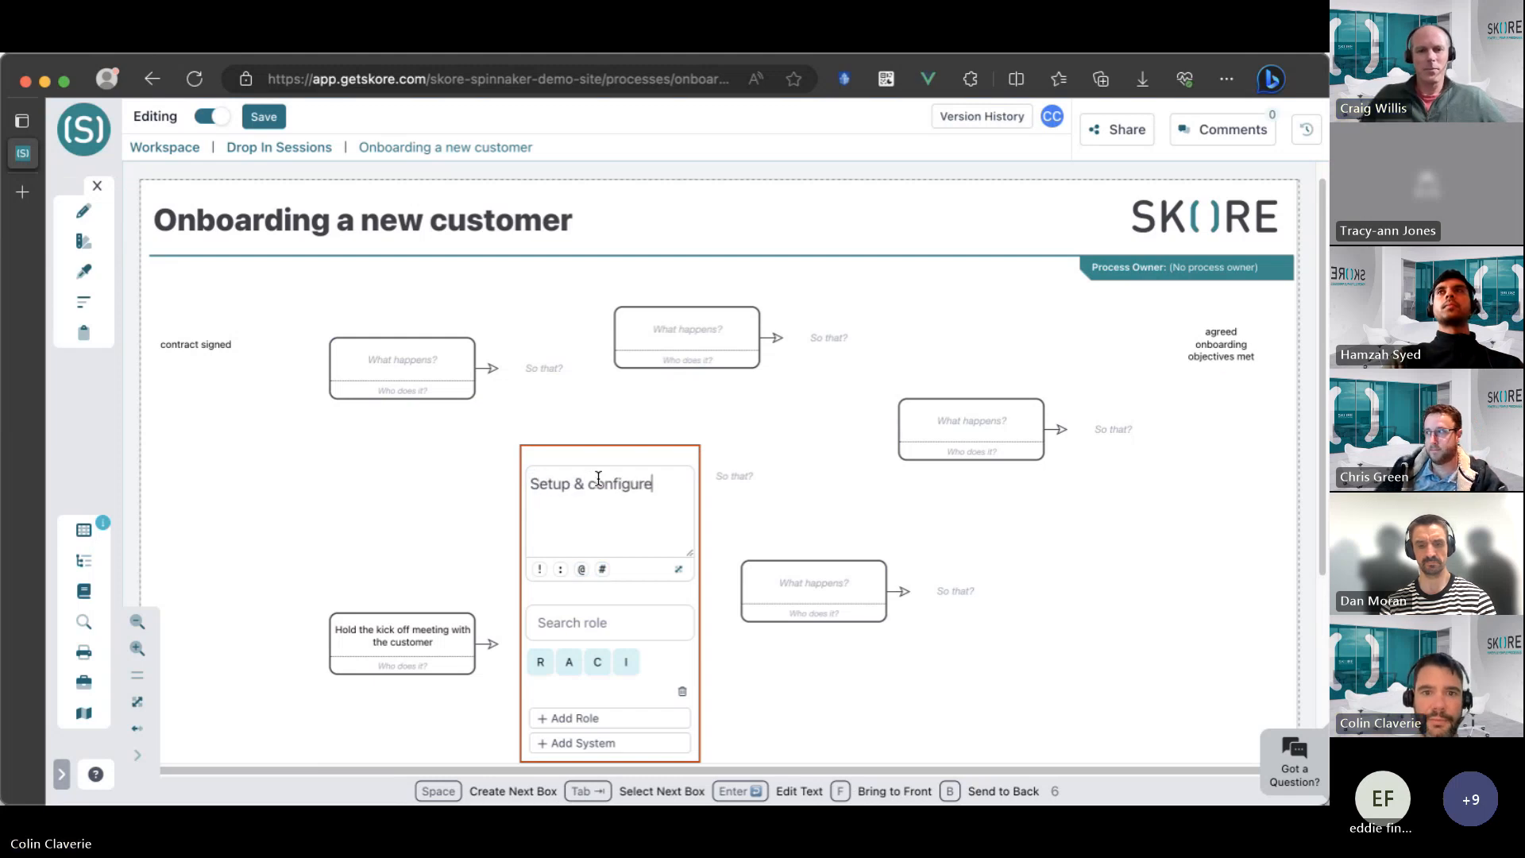
text( the Skore wo)
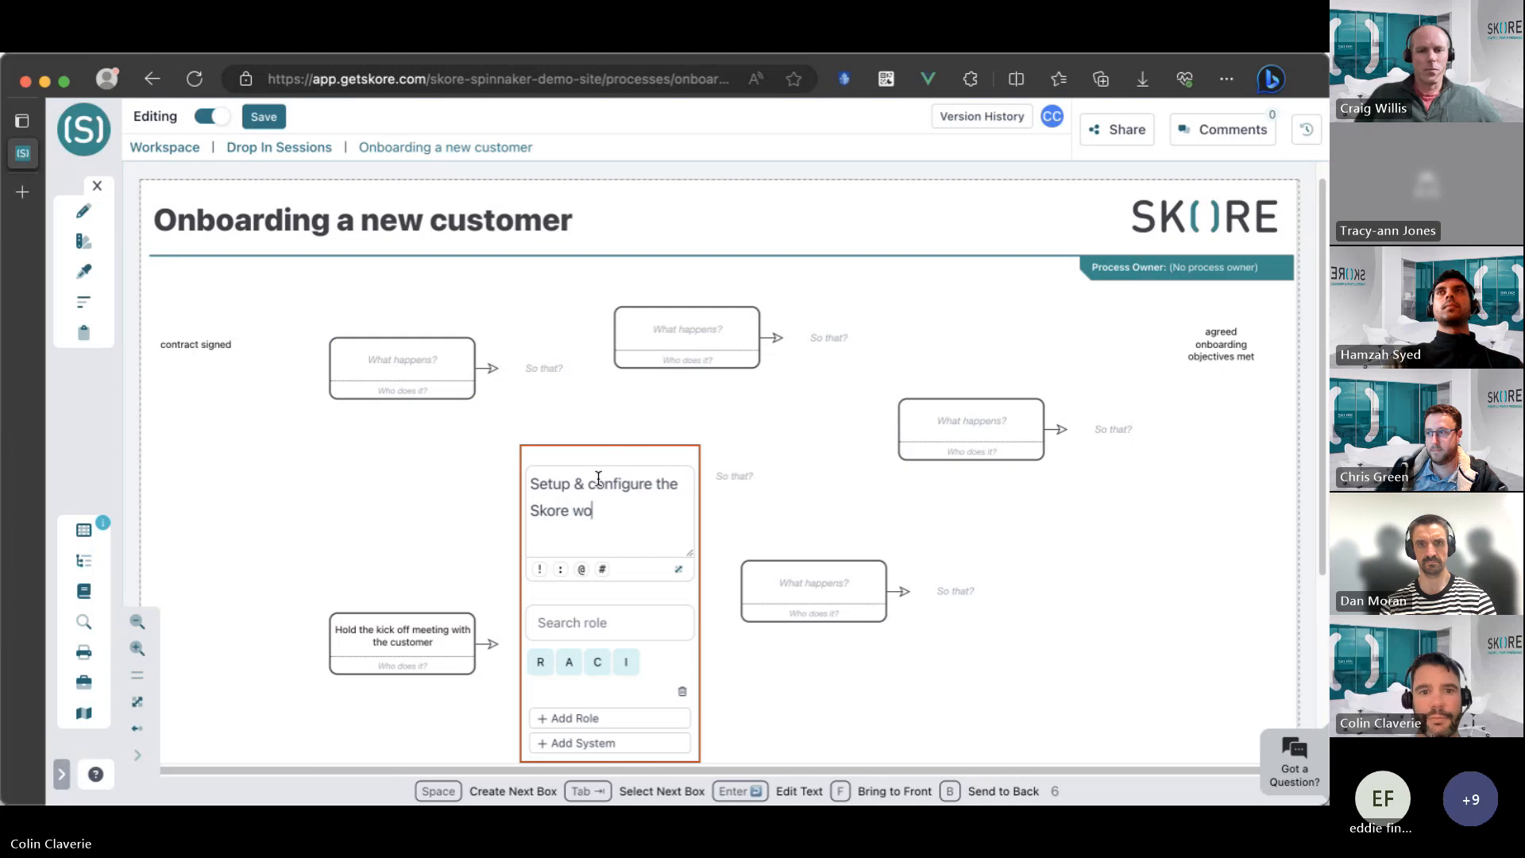
text(rkspace)
click(332, 467)
Enter "Conduct the onboarding sessions" as the activity in the lower-right box.
click(859, 592)
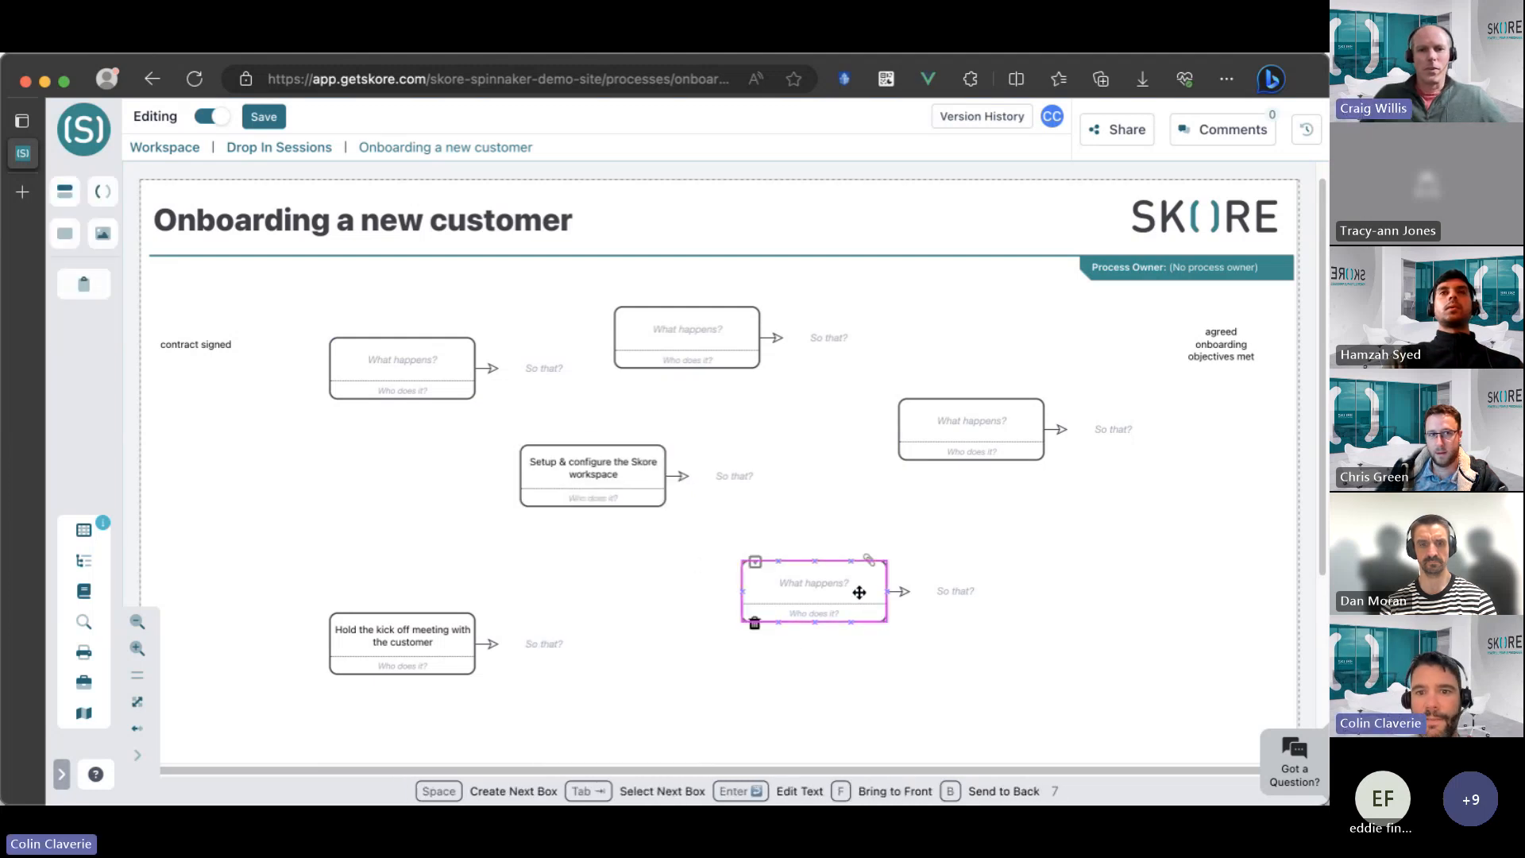
click(859, 592)
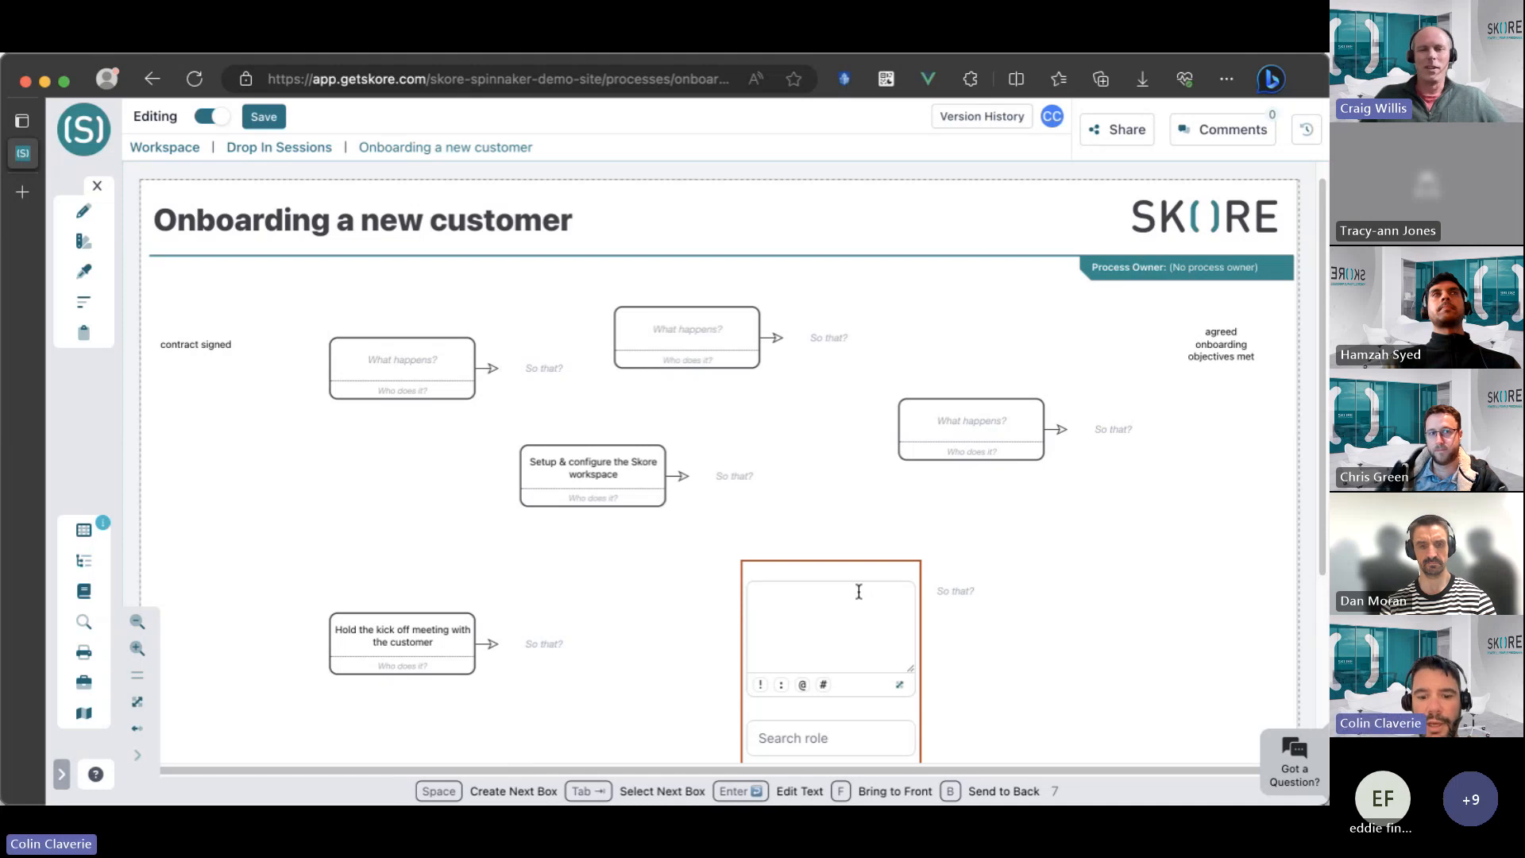
text(Conduct)
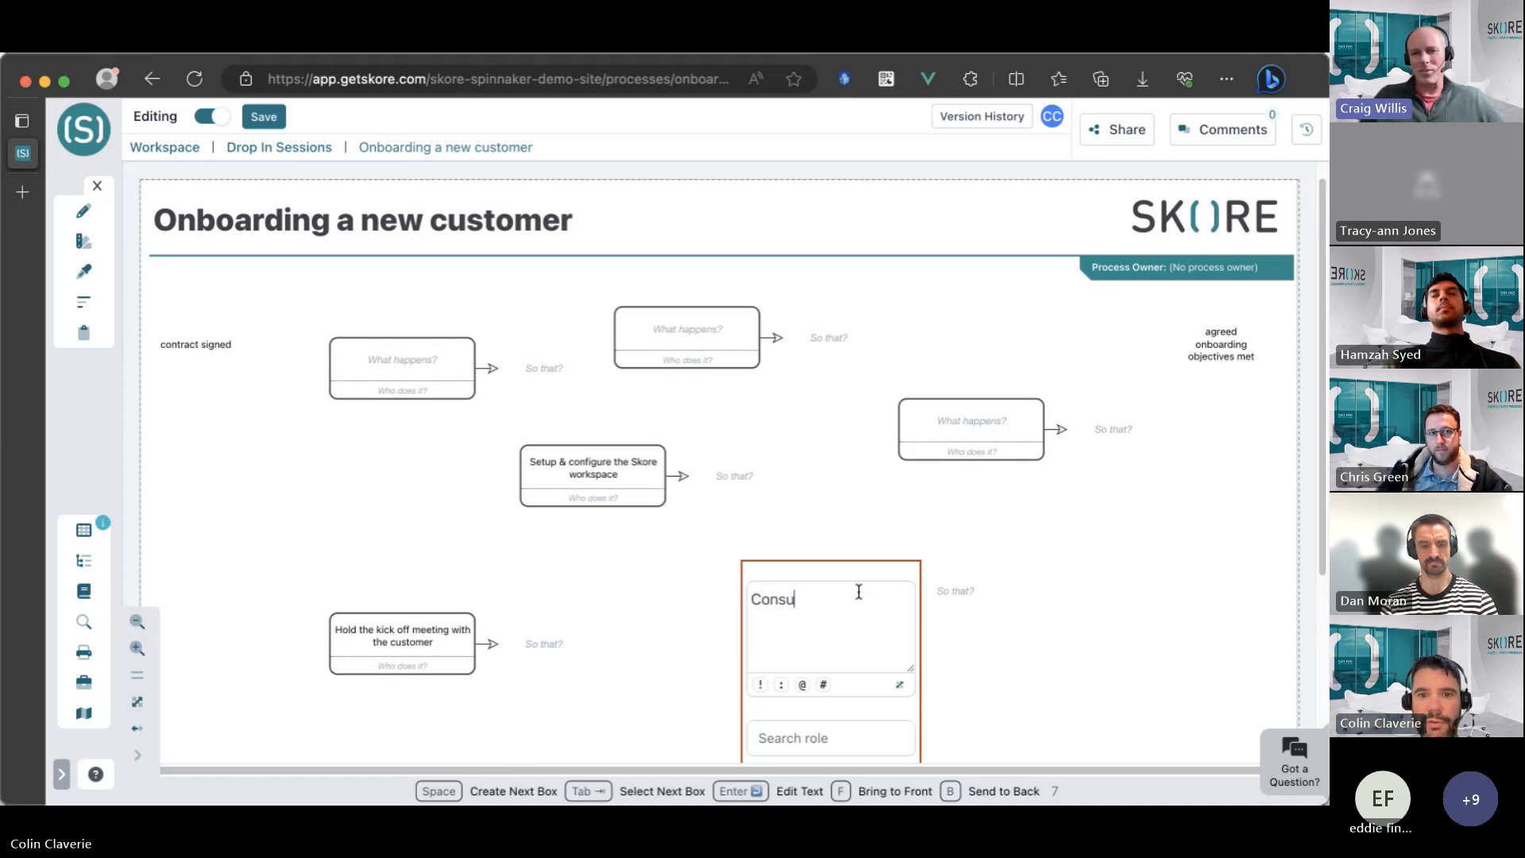
text( the onboar)
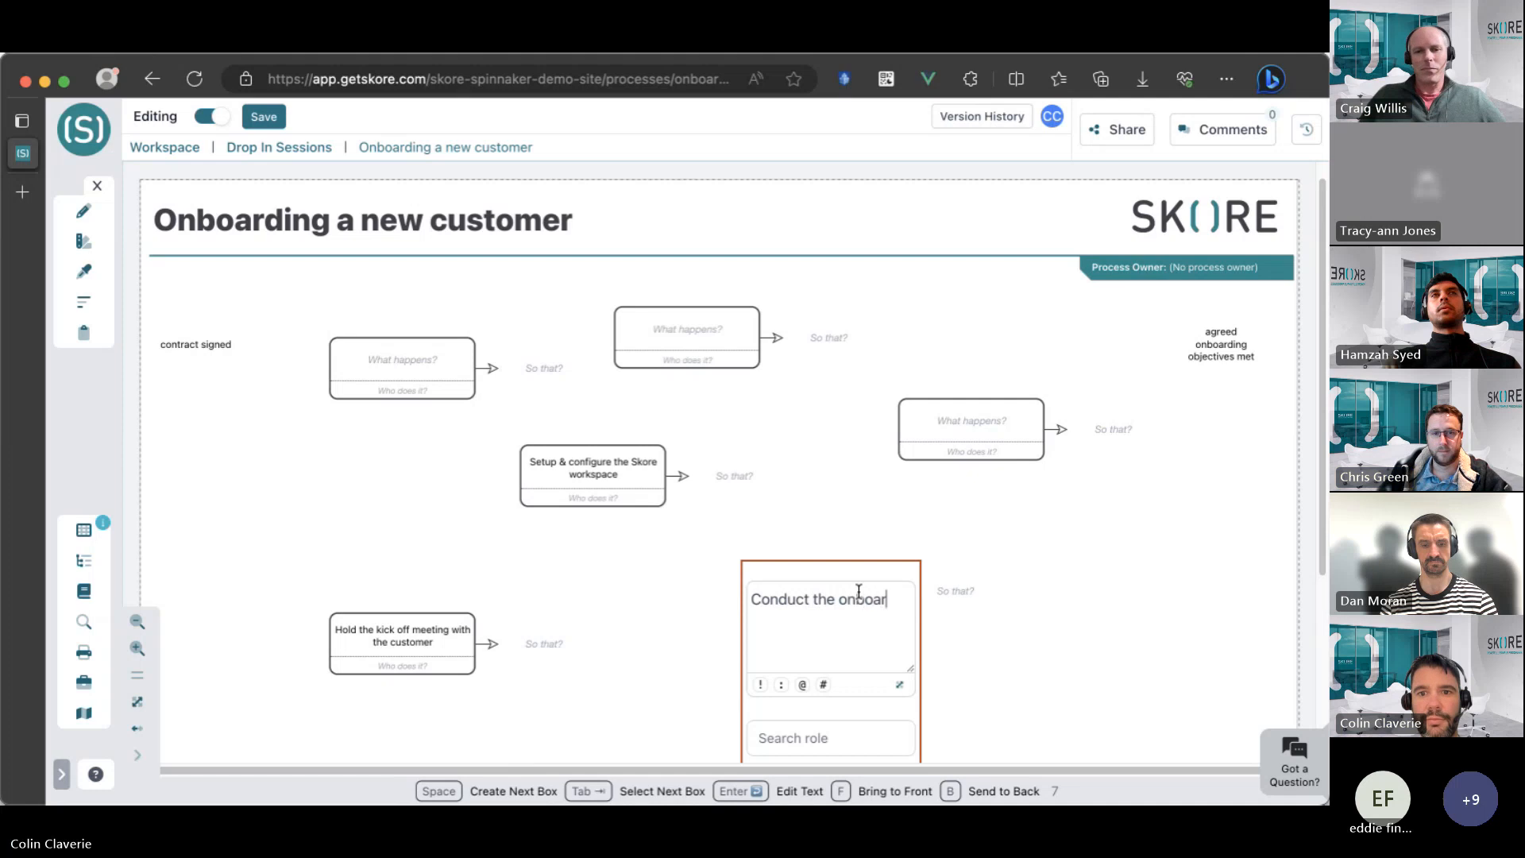
text(ding sessions (tra)
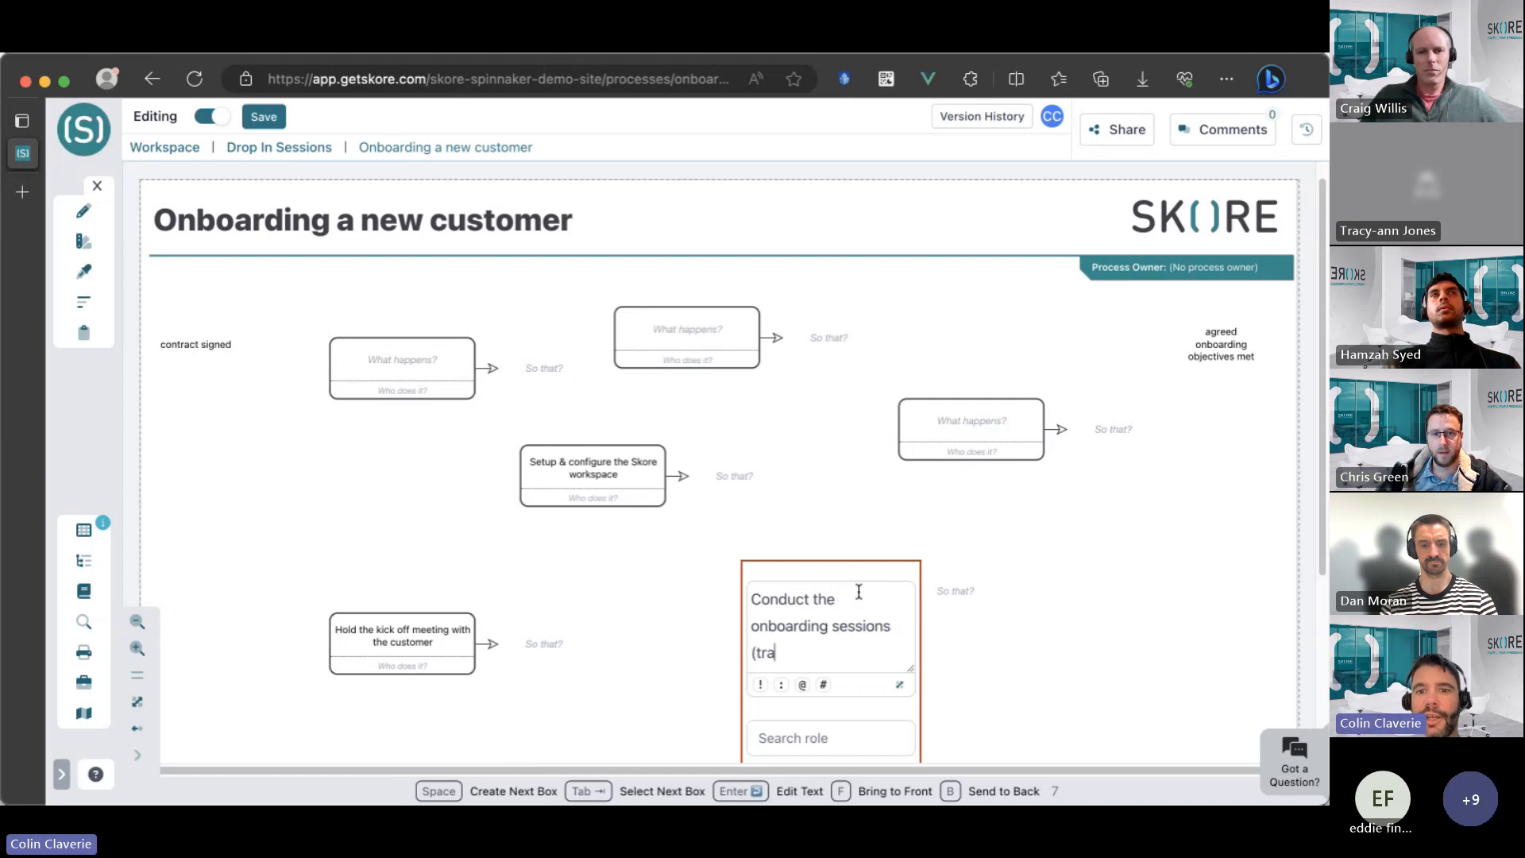
text(ining, )
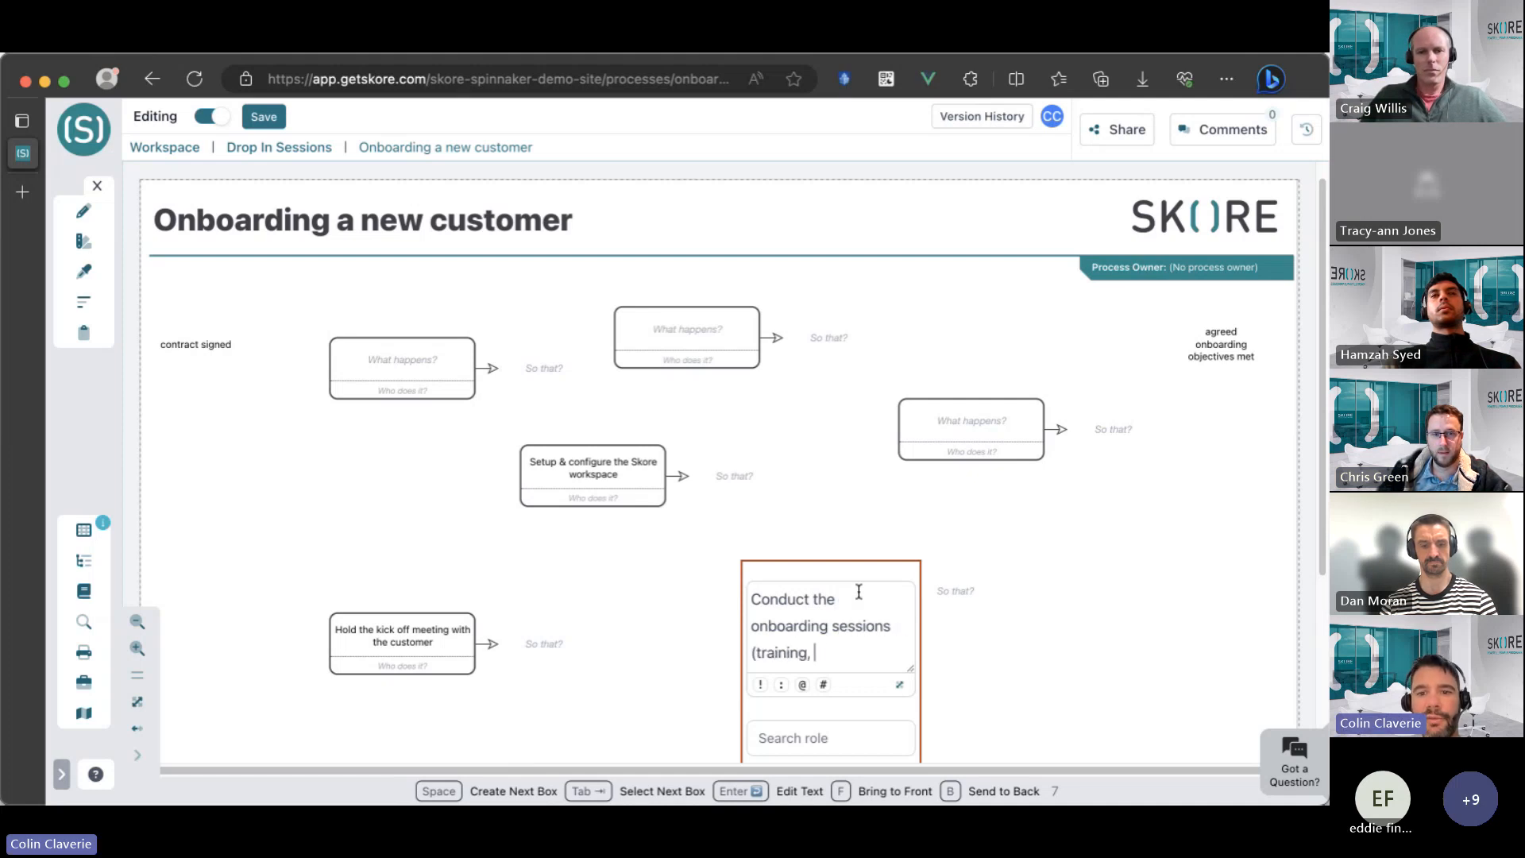
text(review)
key(super+shift+Left)
key(BackSpace)
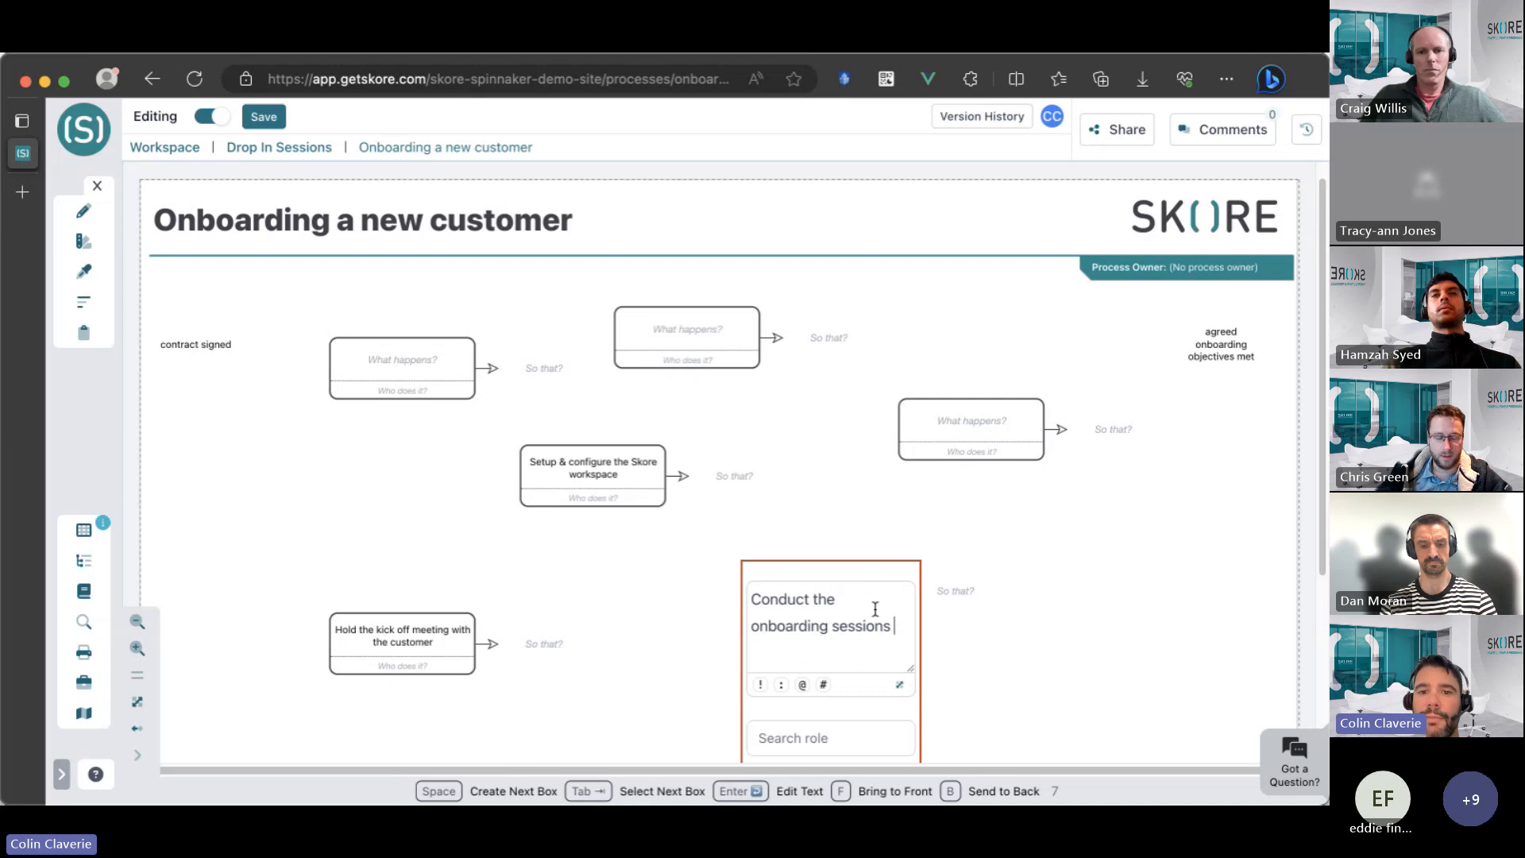
click(995, 653)
Attach a bulleted note to "Conduct the onboarding sessions" listing training, advisory, review, progress and feedback.
click(880, 564)
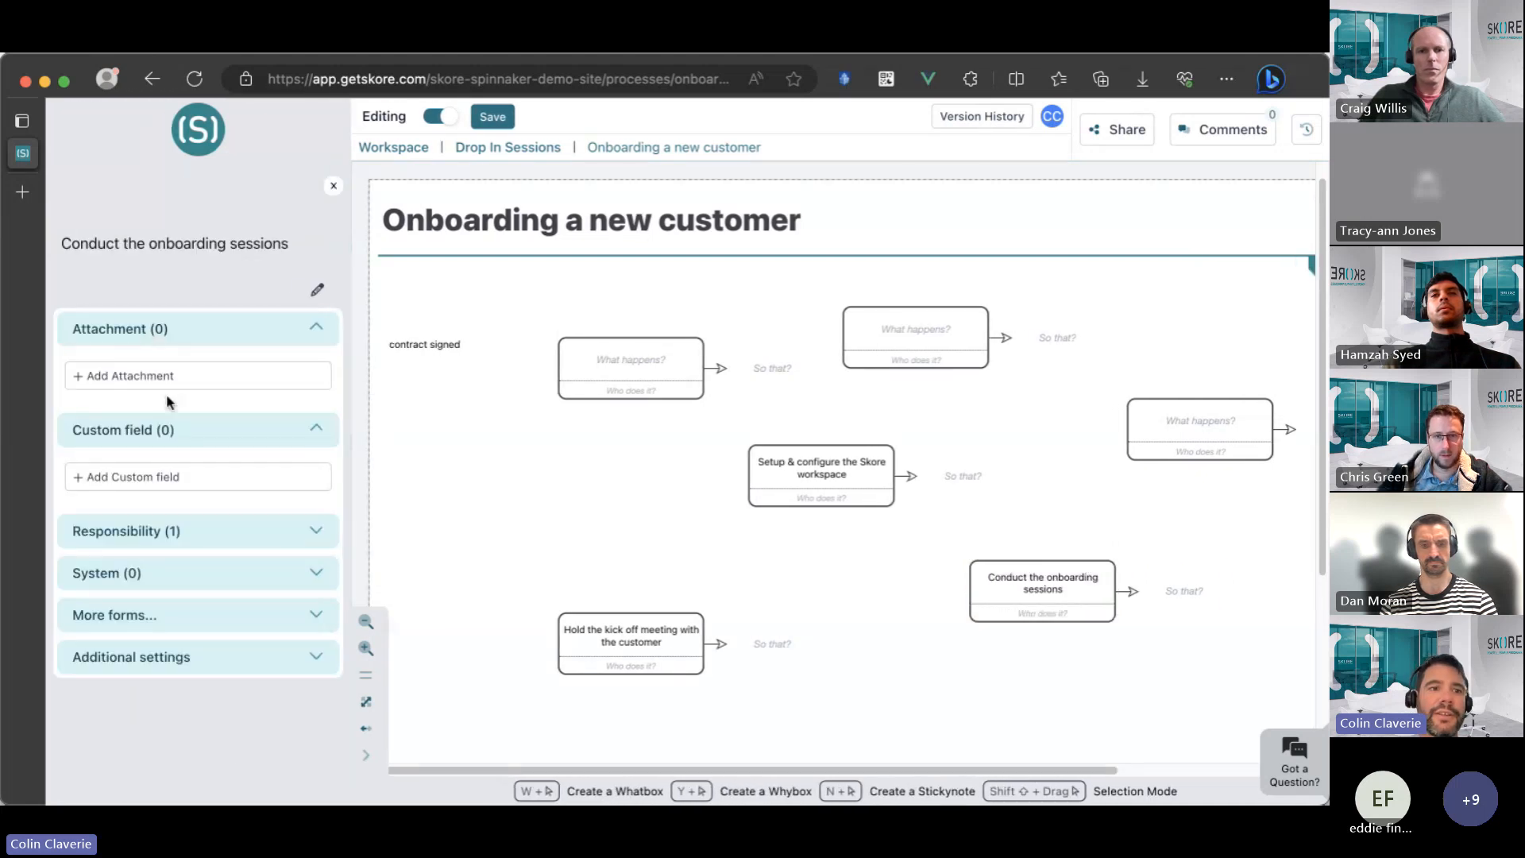
click(167, 375)
click(419, 282)
text(- training)
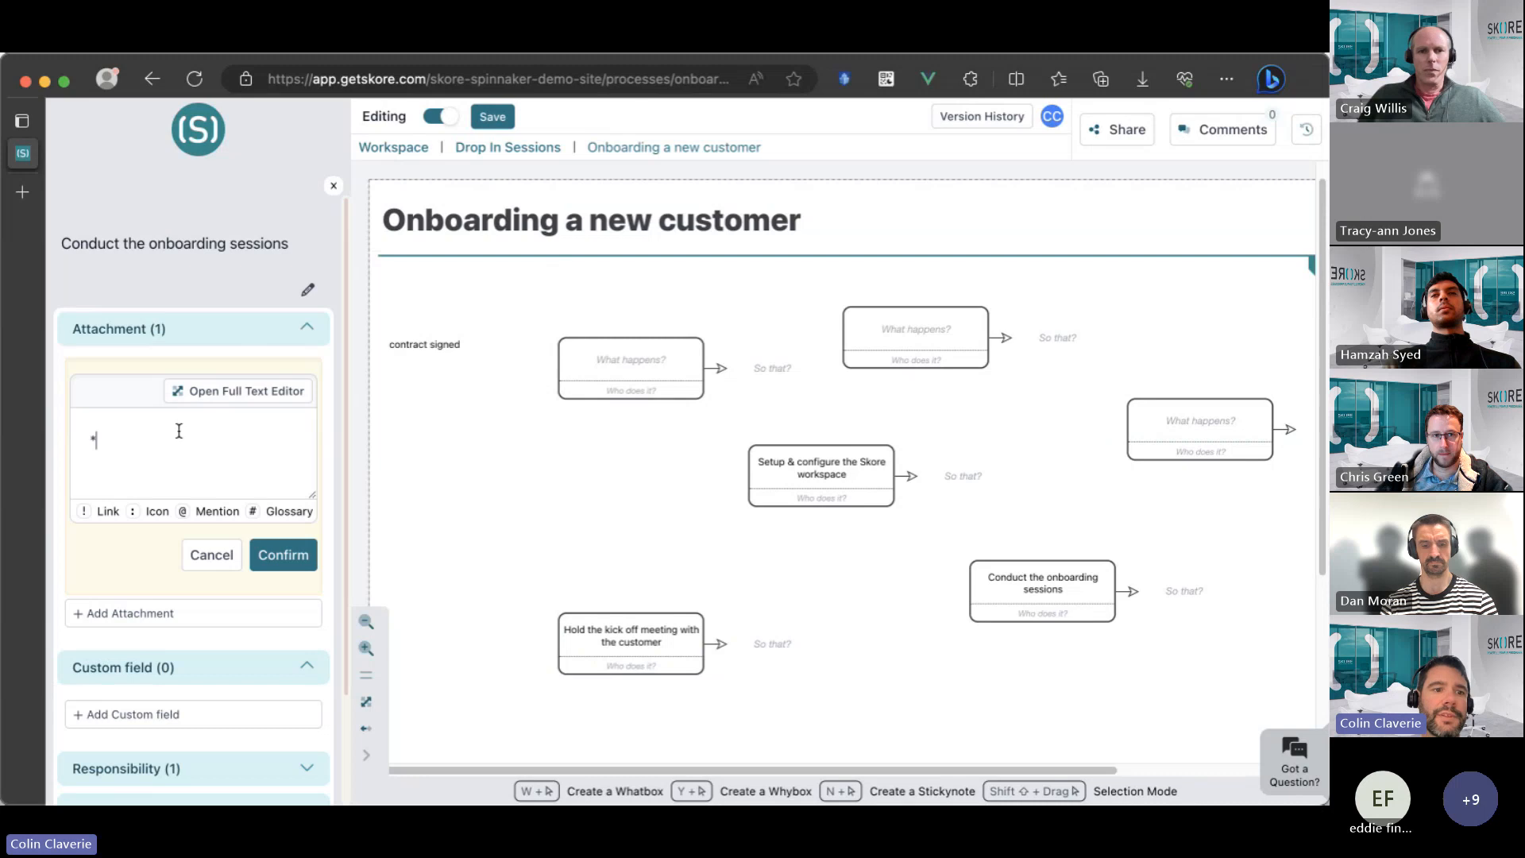
key(Return)
text(advi)
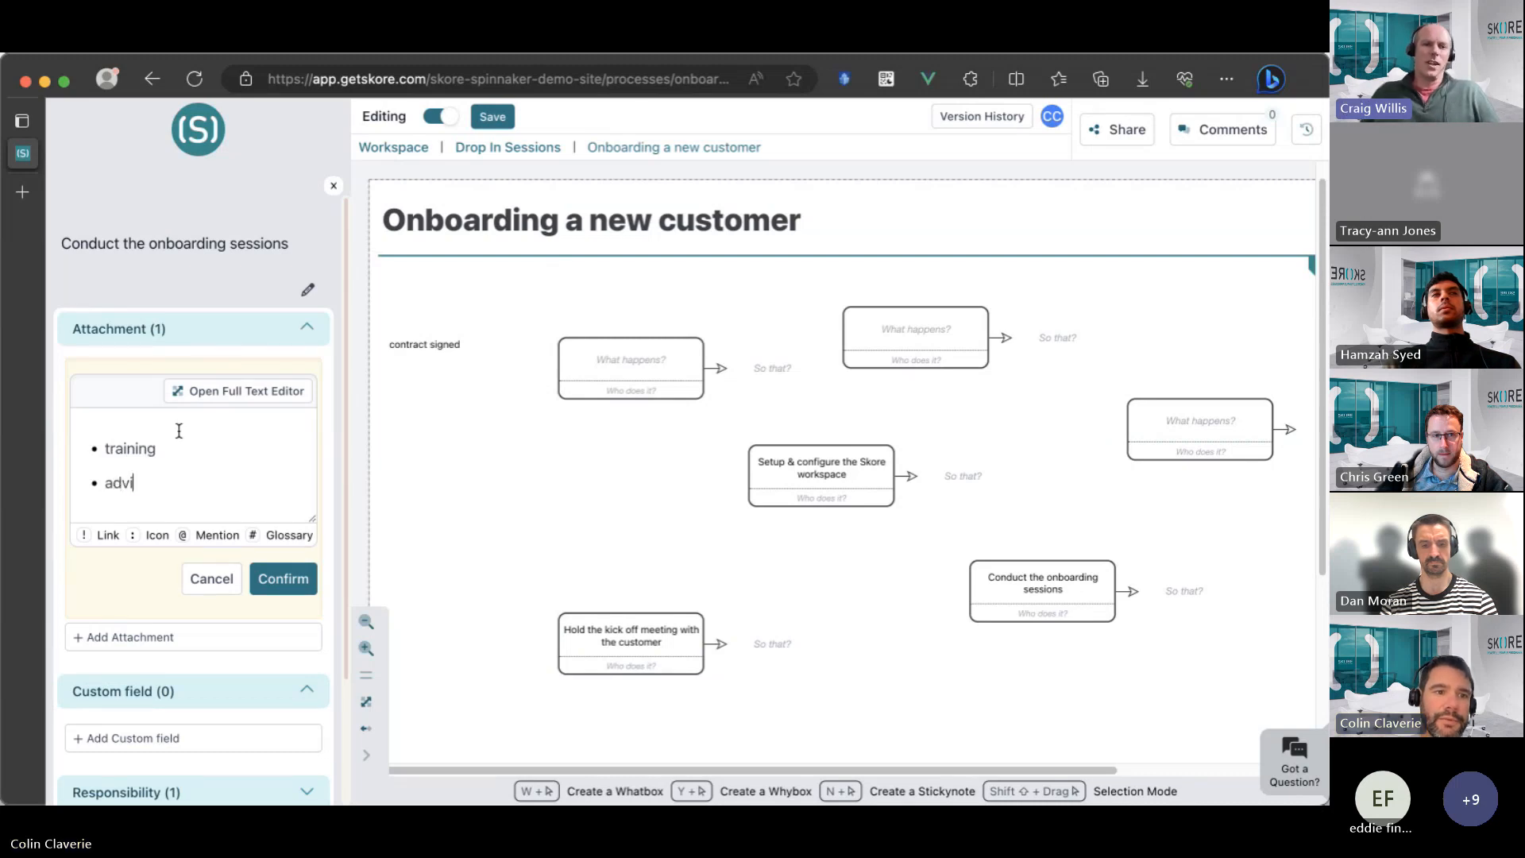
text(sory)
key(Return)
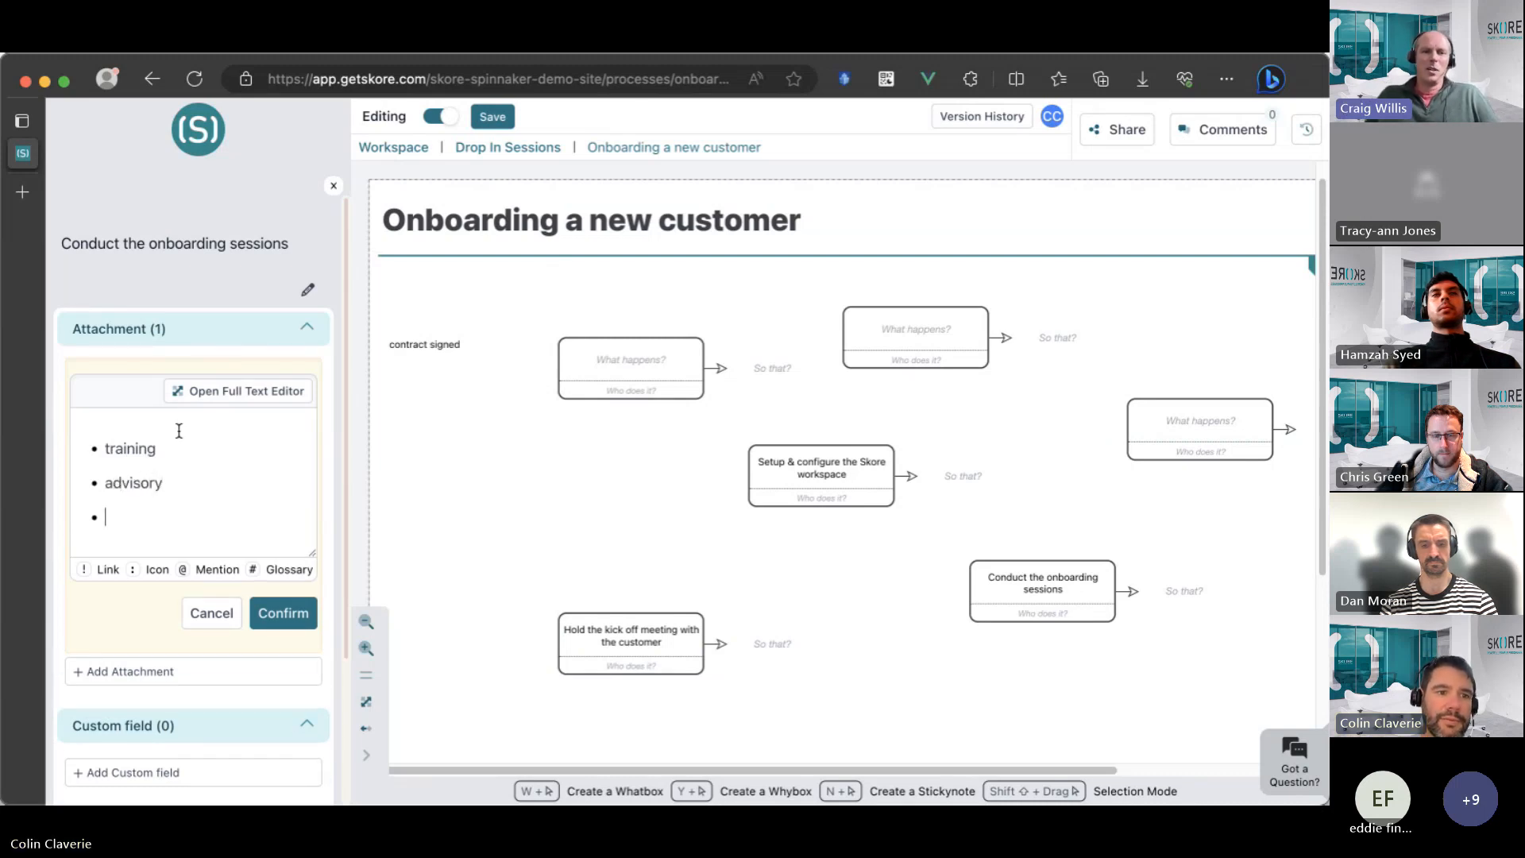
text(review)
key(Return)
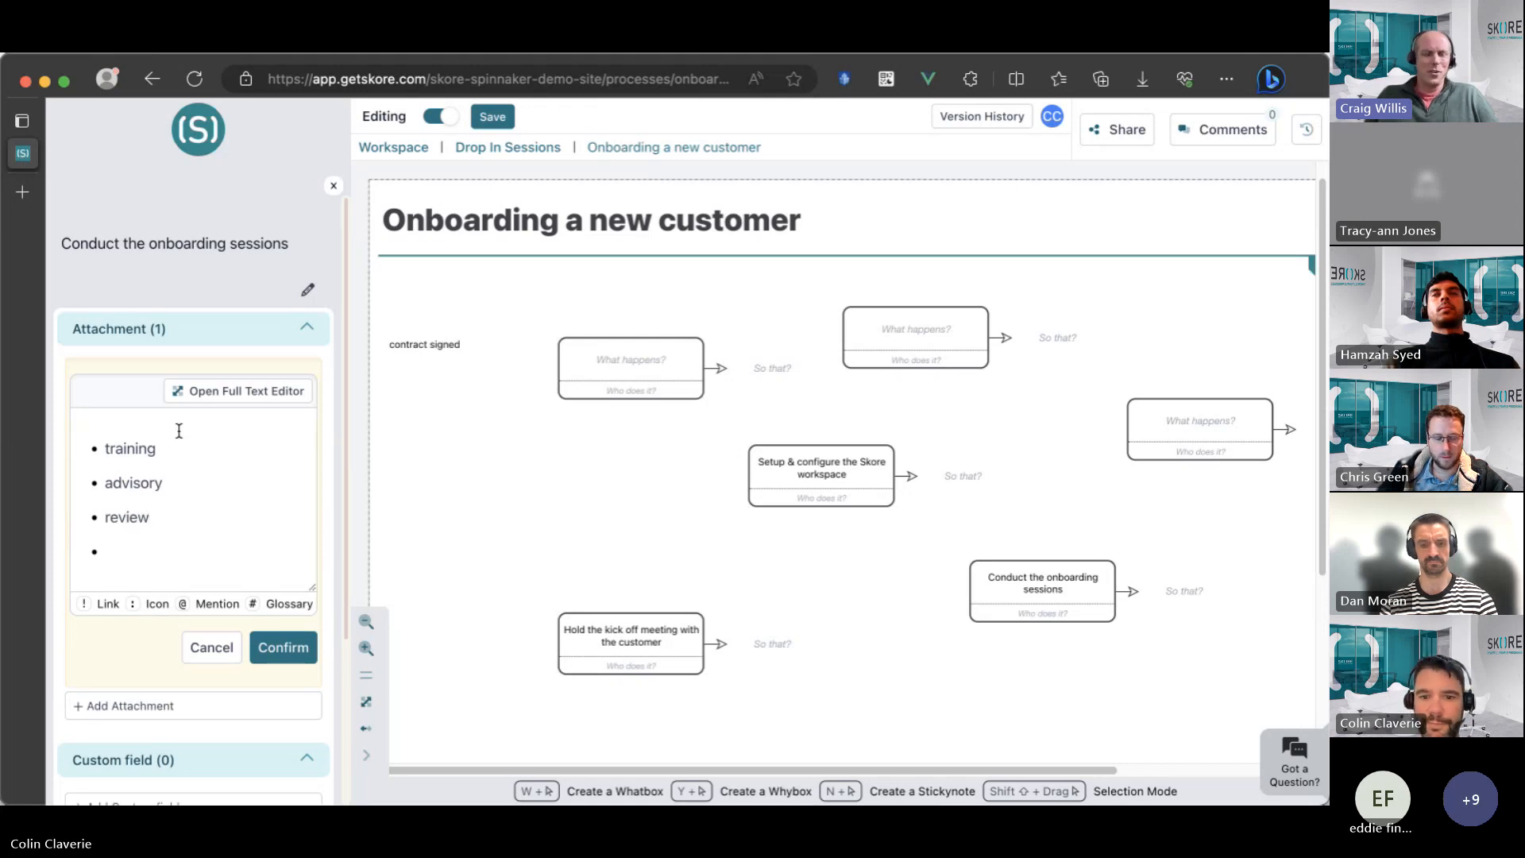
text(progress)
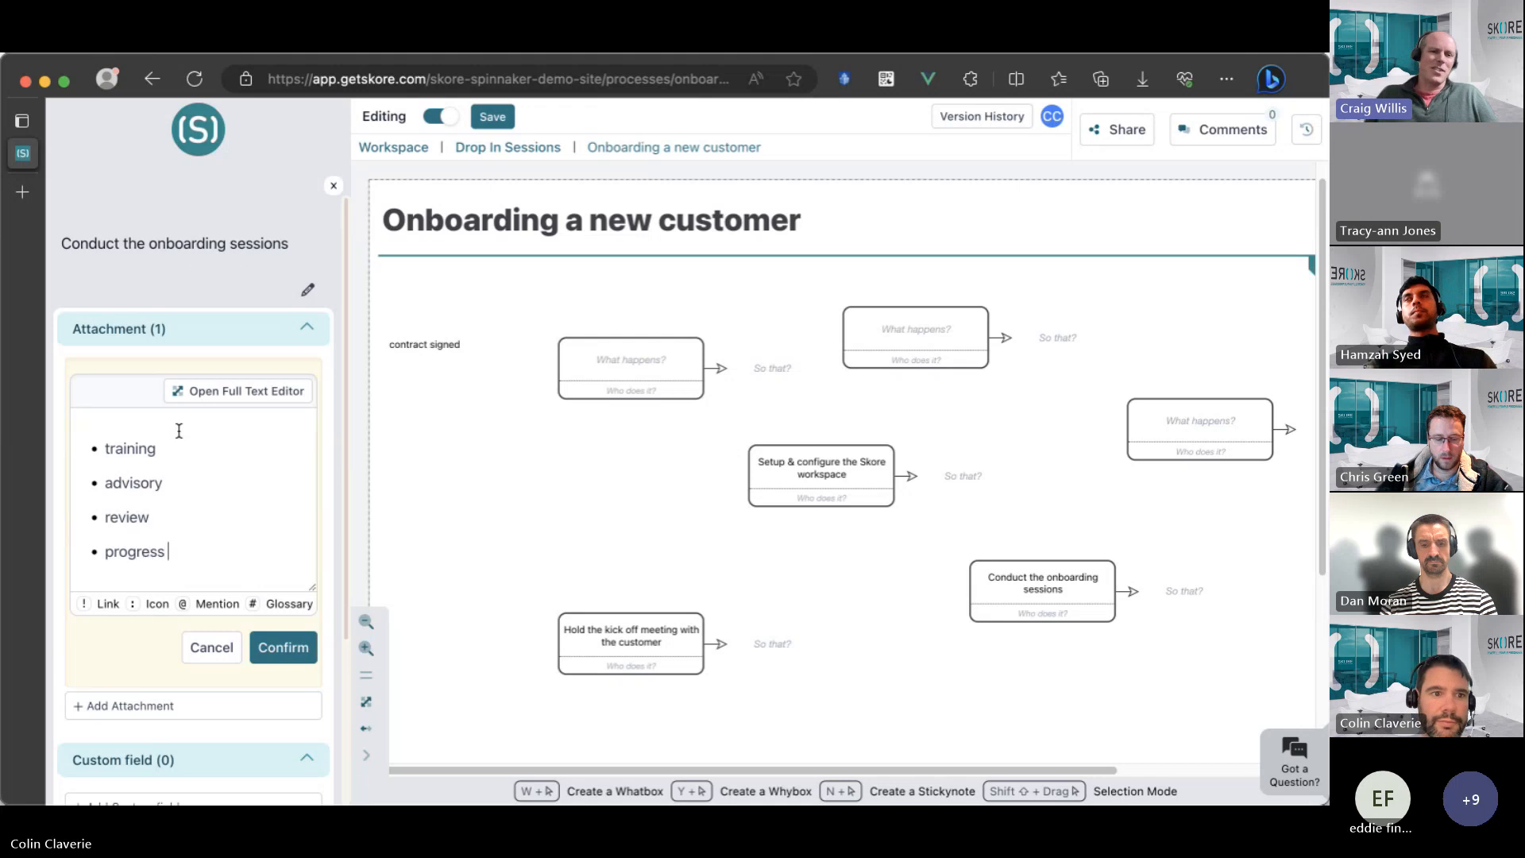
key(Return)
text(feedback)
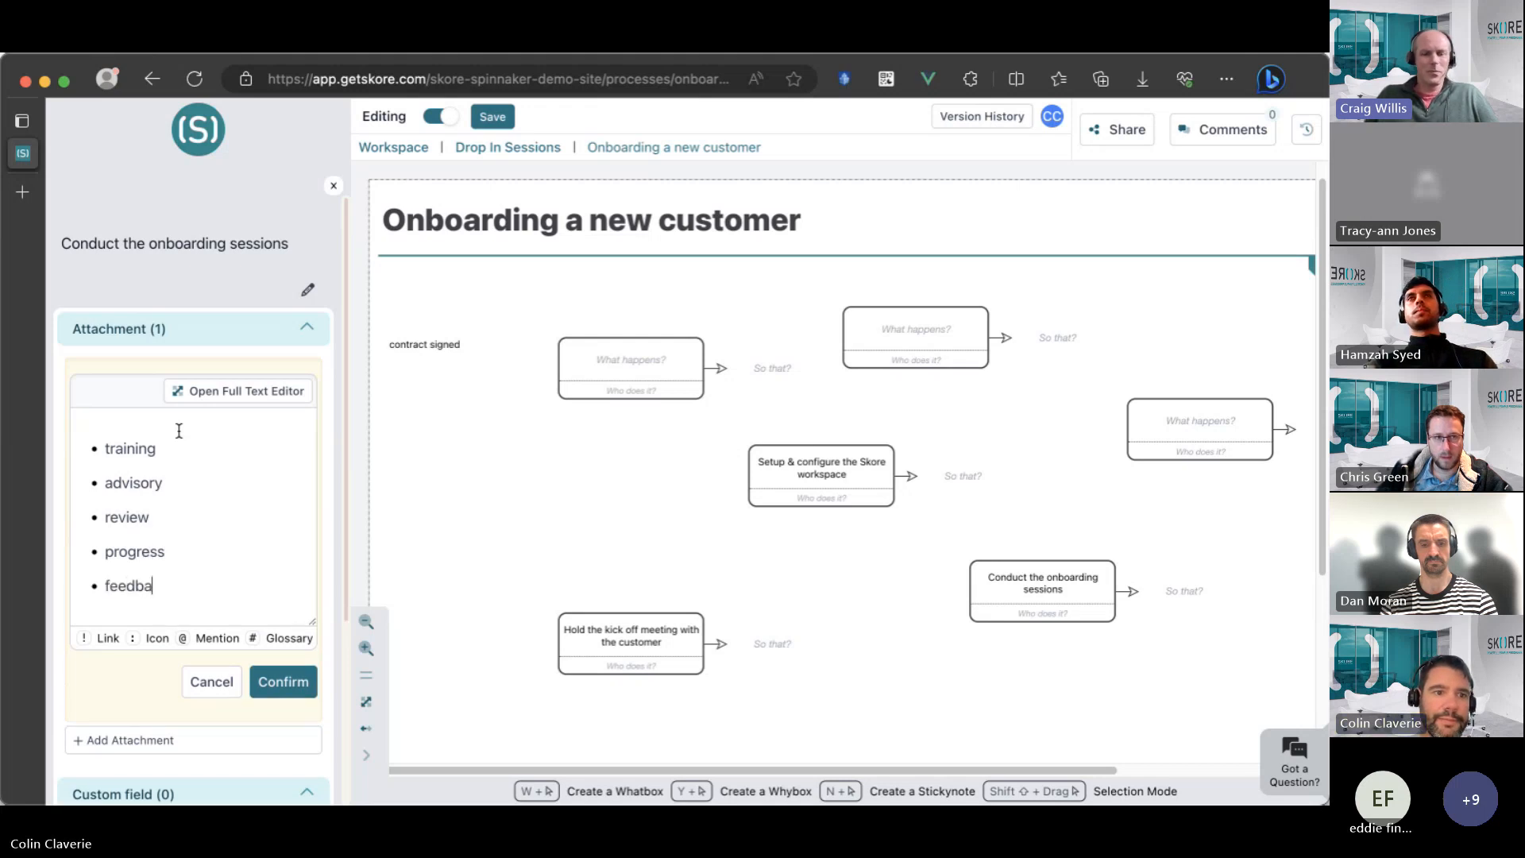
click(283, 682)
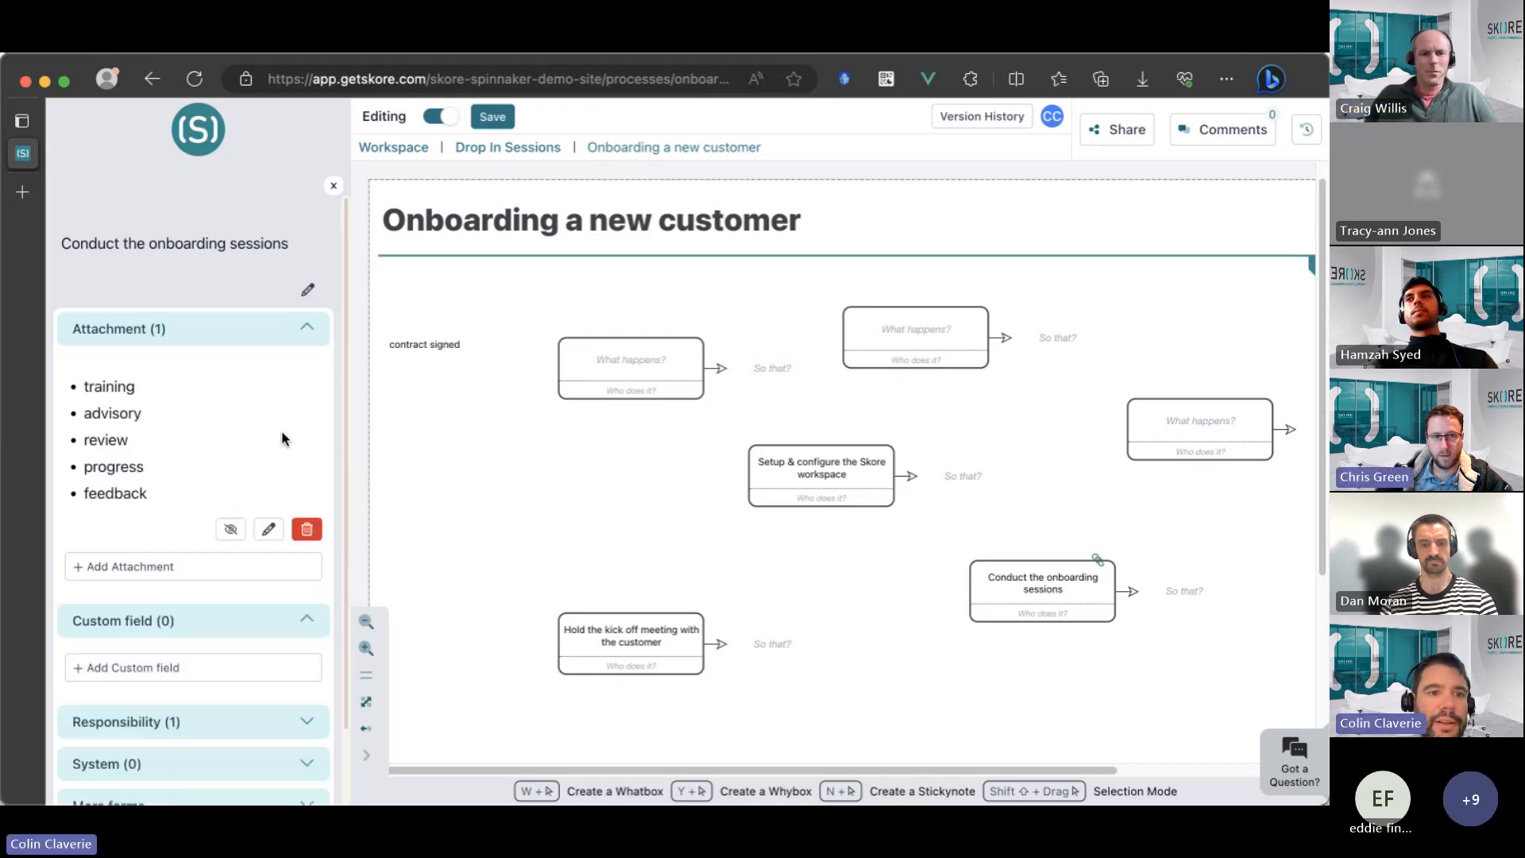
click(333, 187)
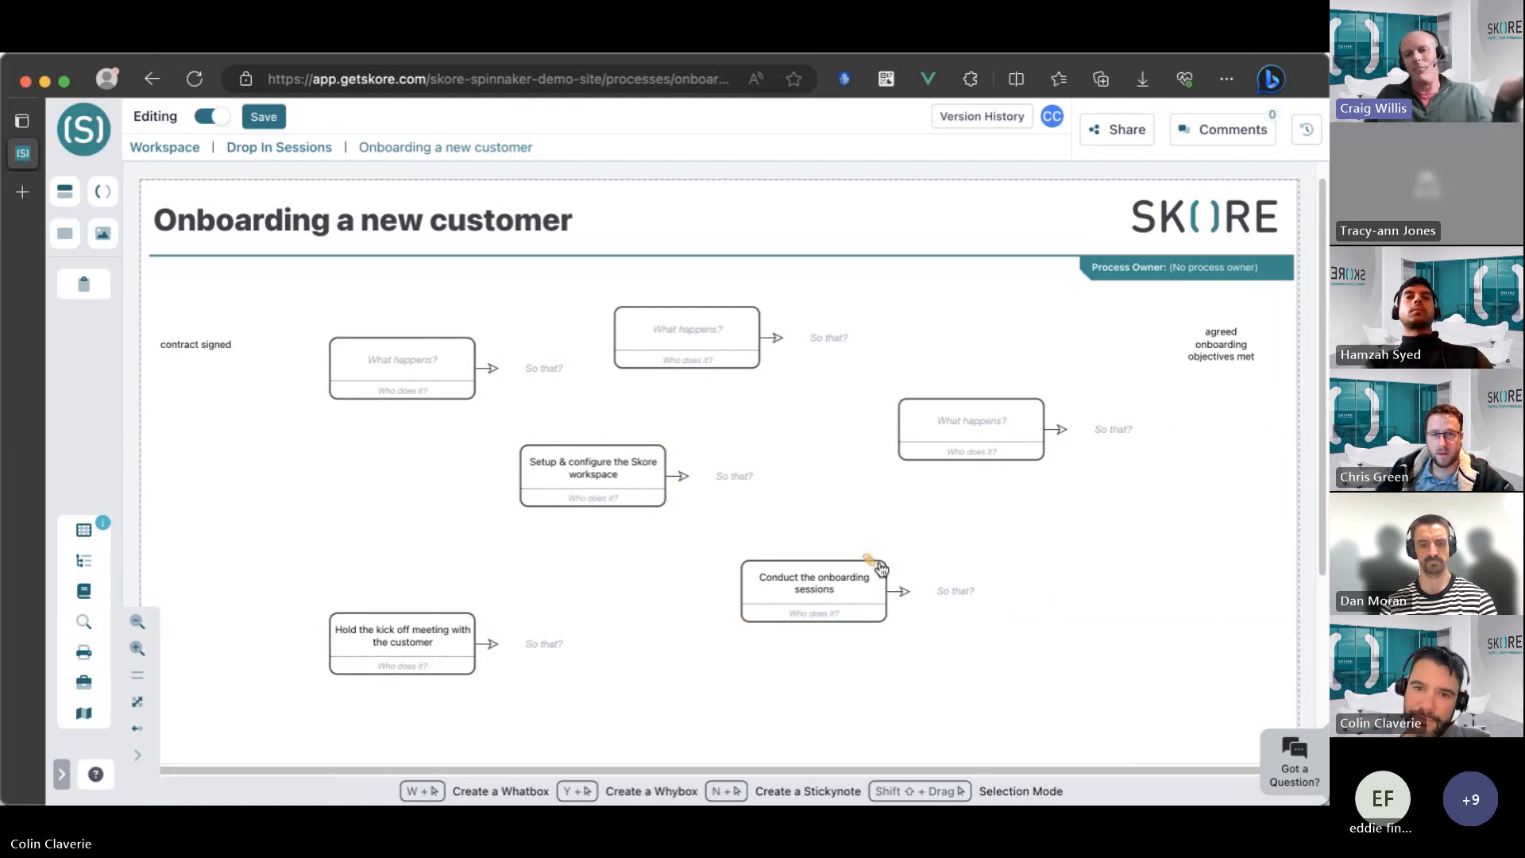
Shift the "Setup & configure the Skore workspace" box slightly down-left and enter "Schedule the sessions" in the empty box above it.
click(562, 456)
mouse_move(562, 455)
mouse_down()
mouse_move(564, 487)
mouse_move(539, 471)
mouse_up()
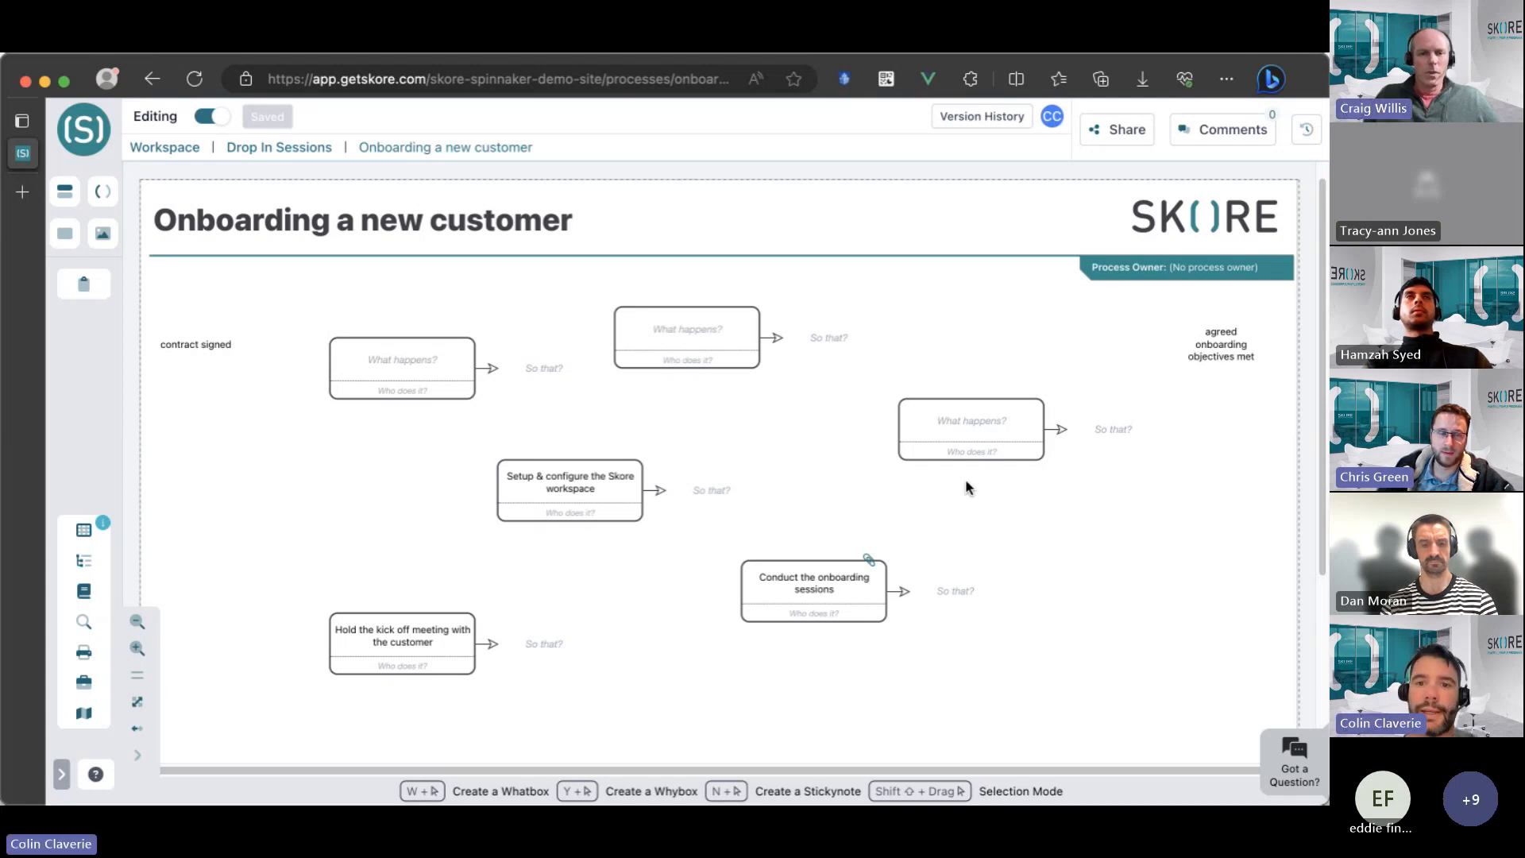
click(689, 351)
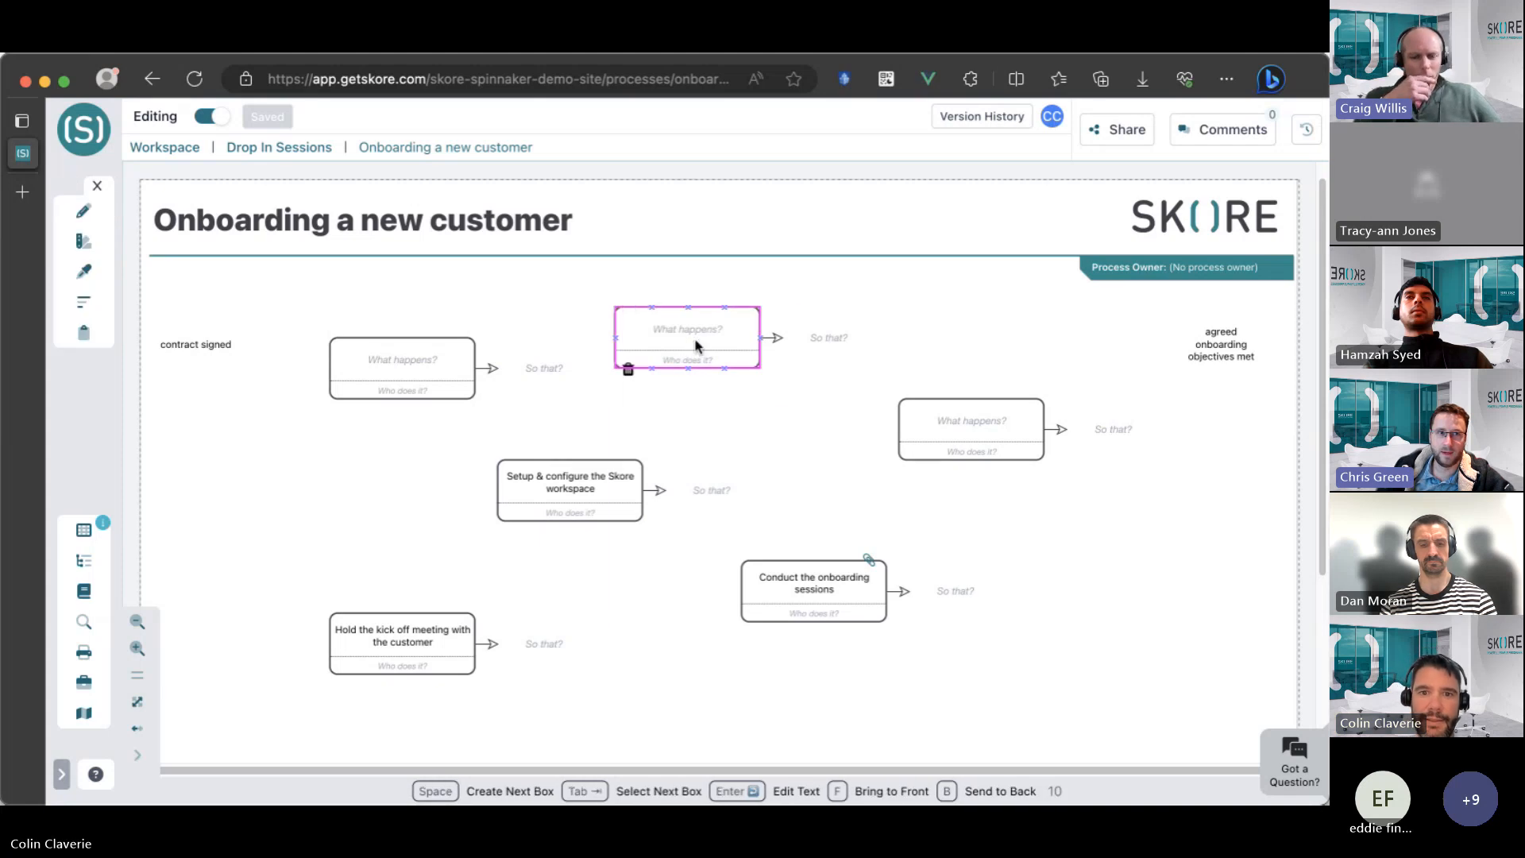
click(696, 341)
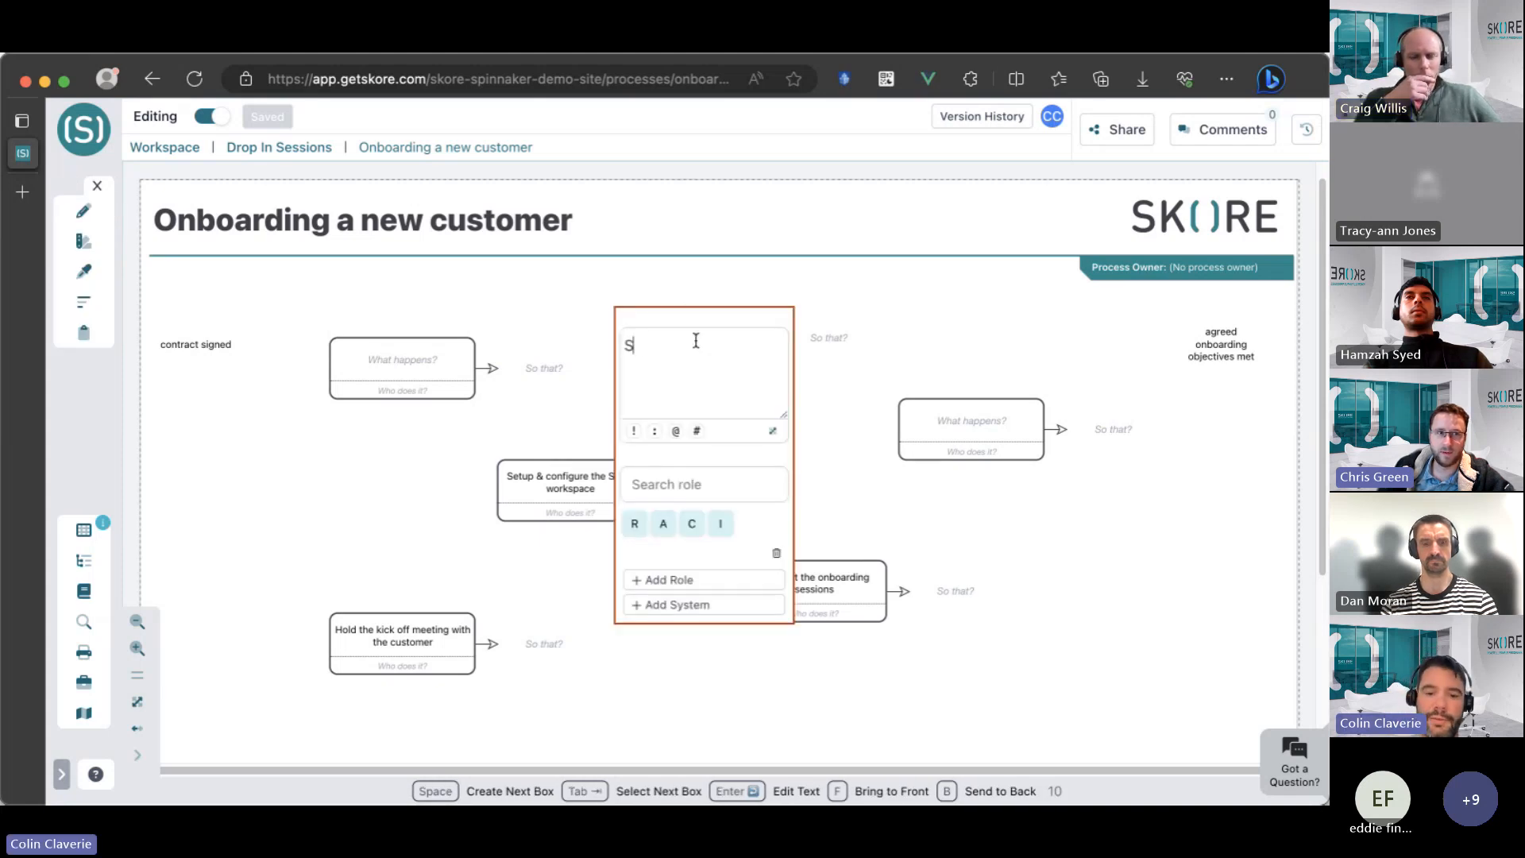
text(Schedule the s)
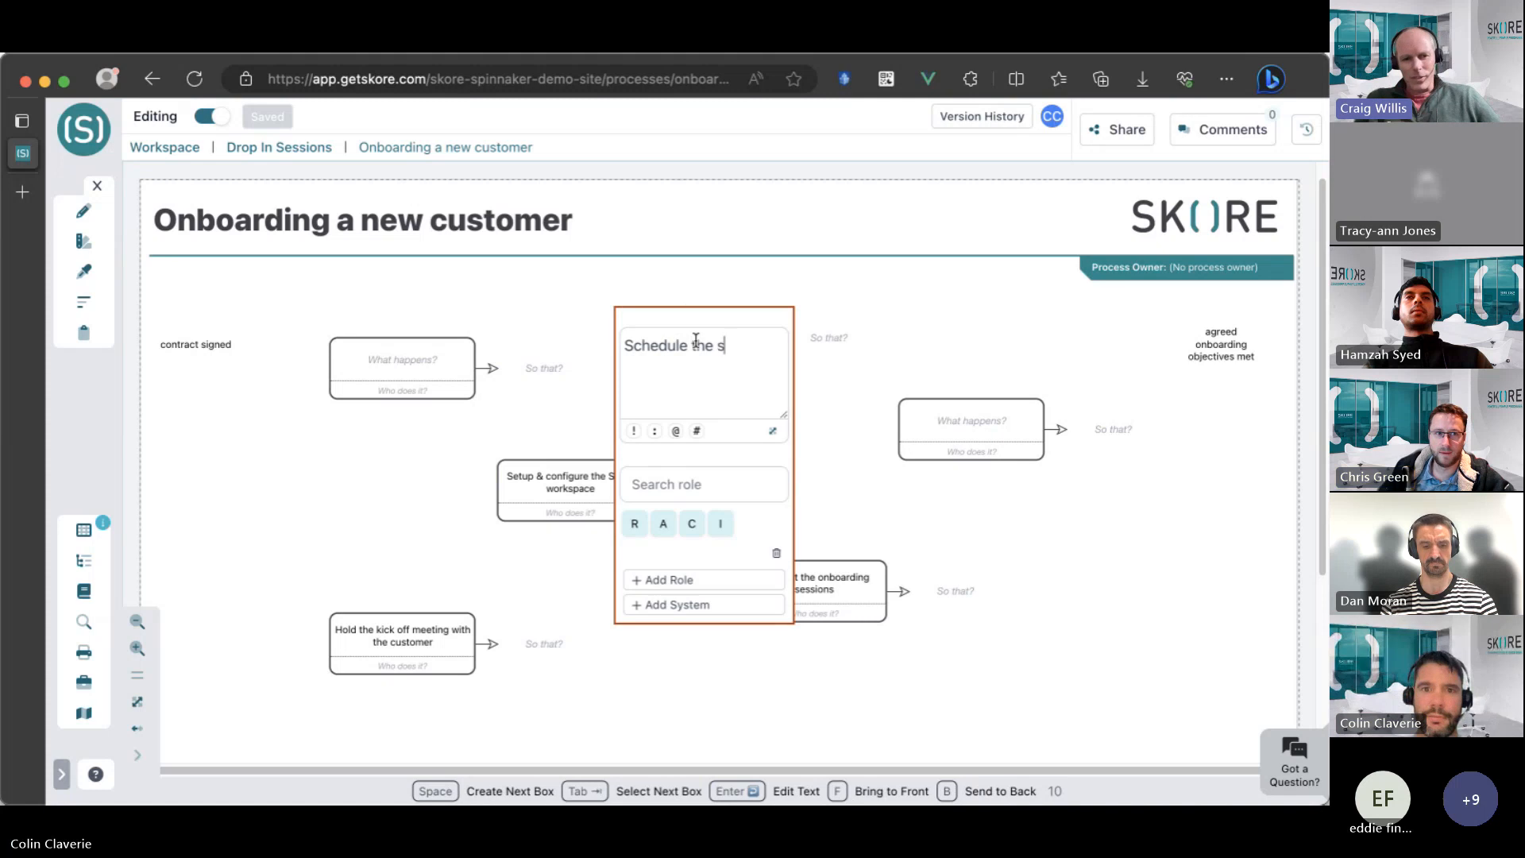
text(essions)
click(940, 497)
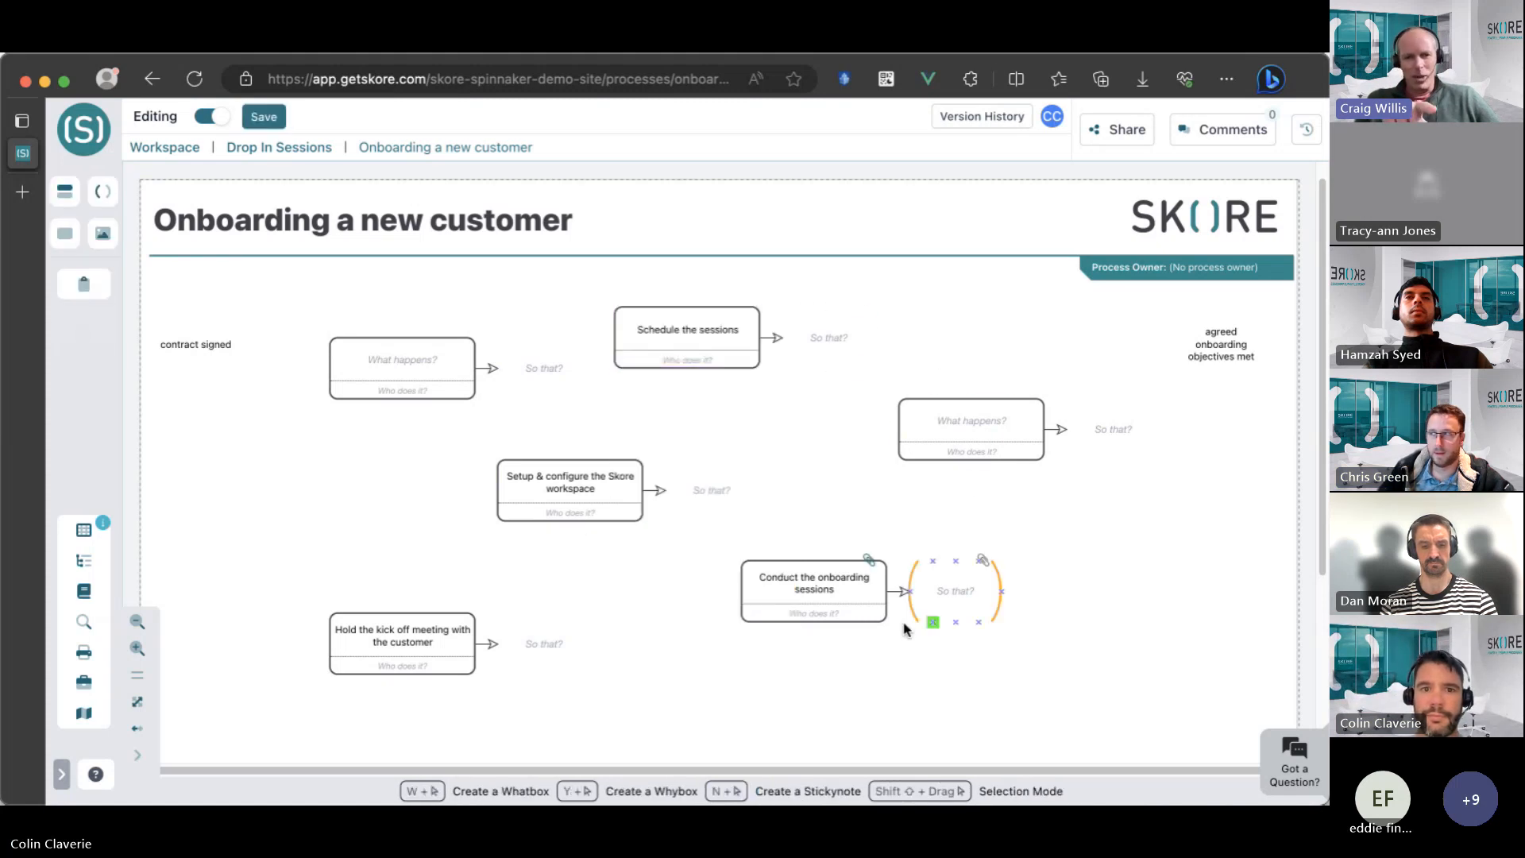
Relocate the workspace setup box to the lower row and place the kick off meeting box around its former position.
click(561, 491)
drag(601, 497, 602, 635)
click(395, 644)
drag(395, 645, 496, 473)
click(683, 338)
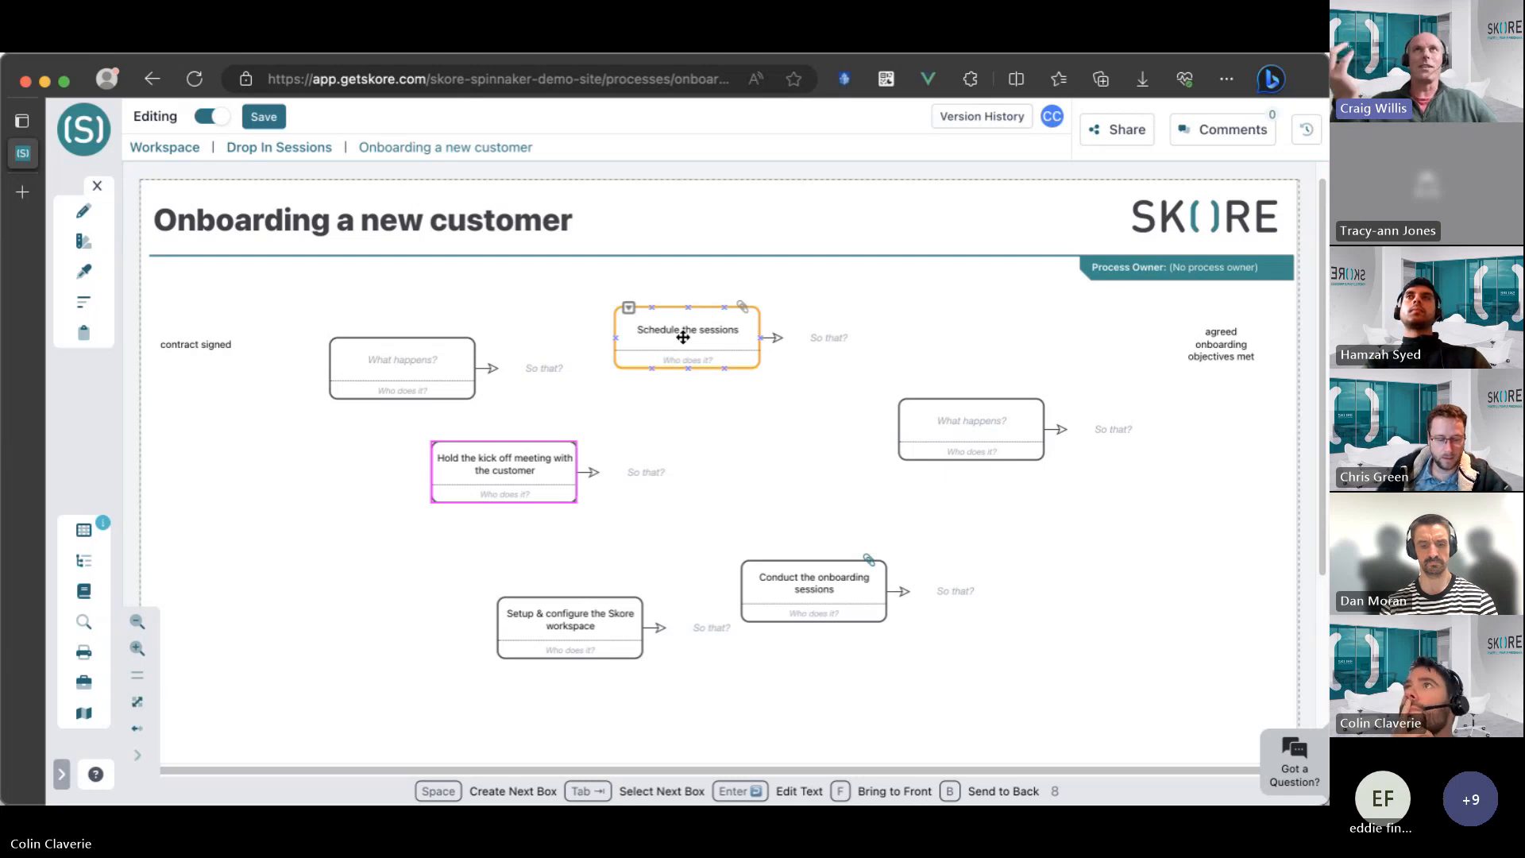
double_click(647, 480)
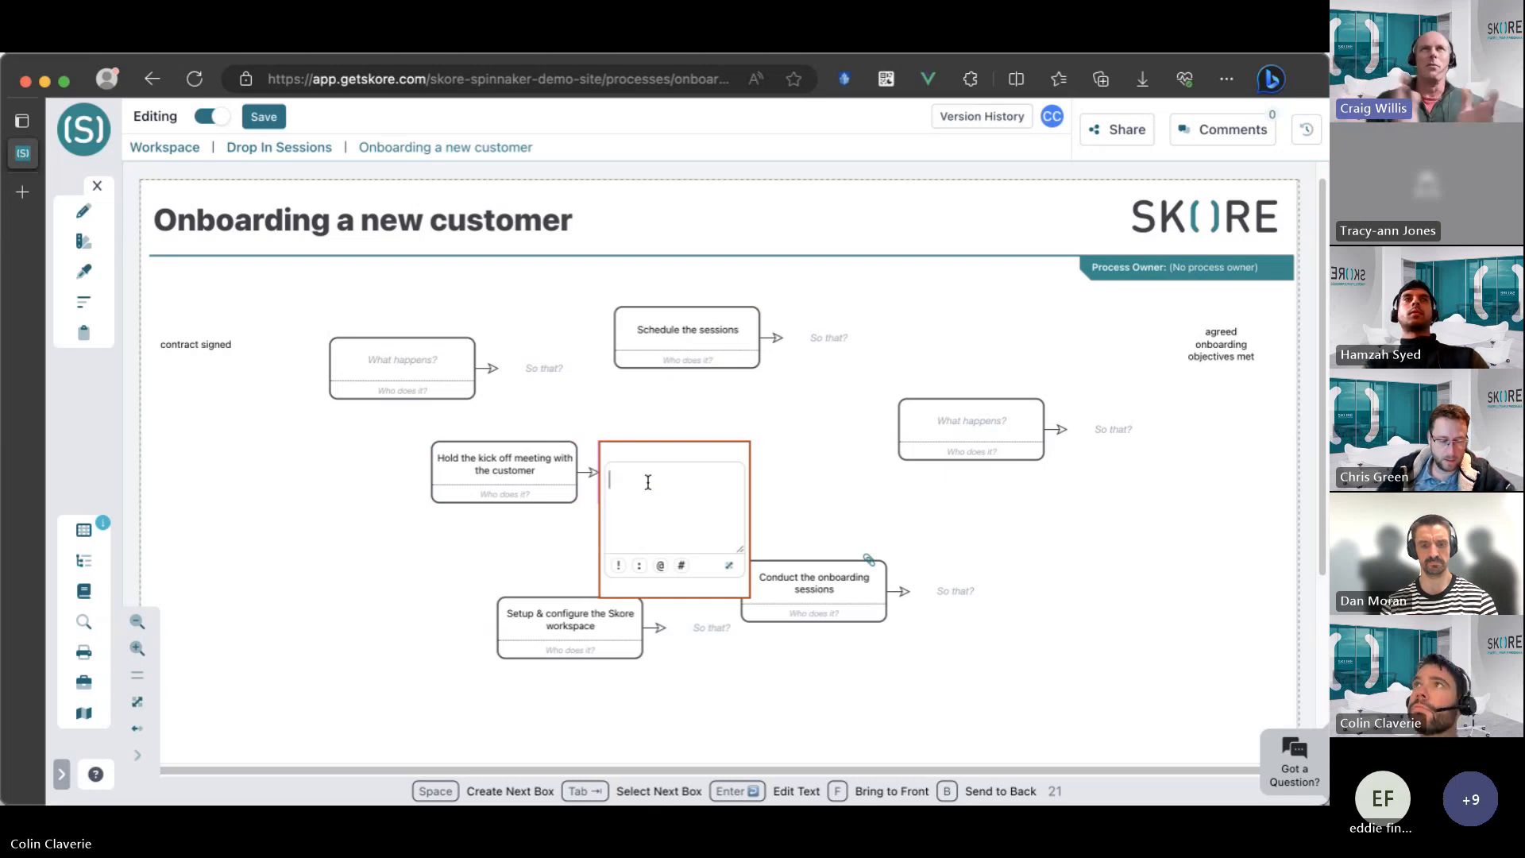
click(367, 504)
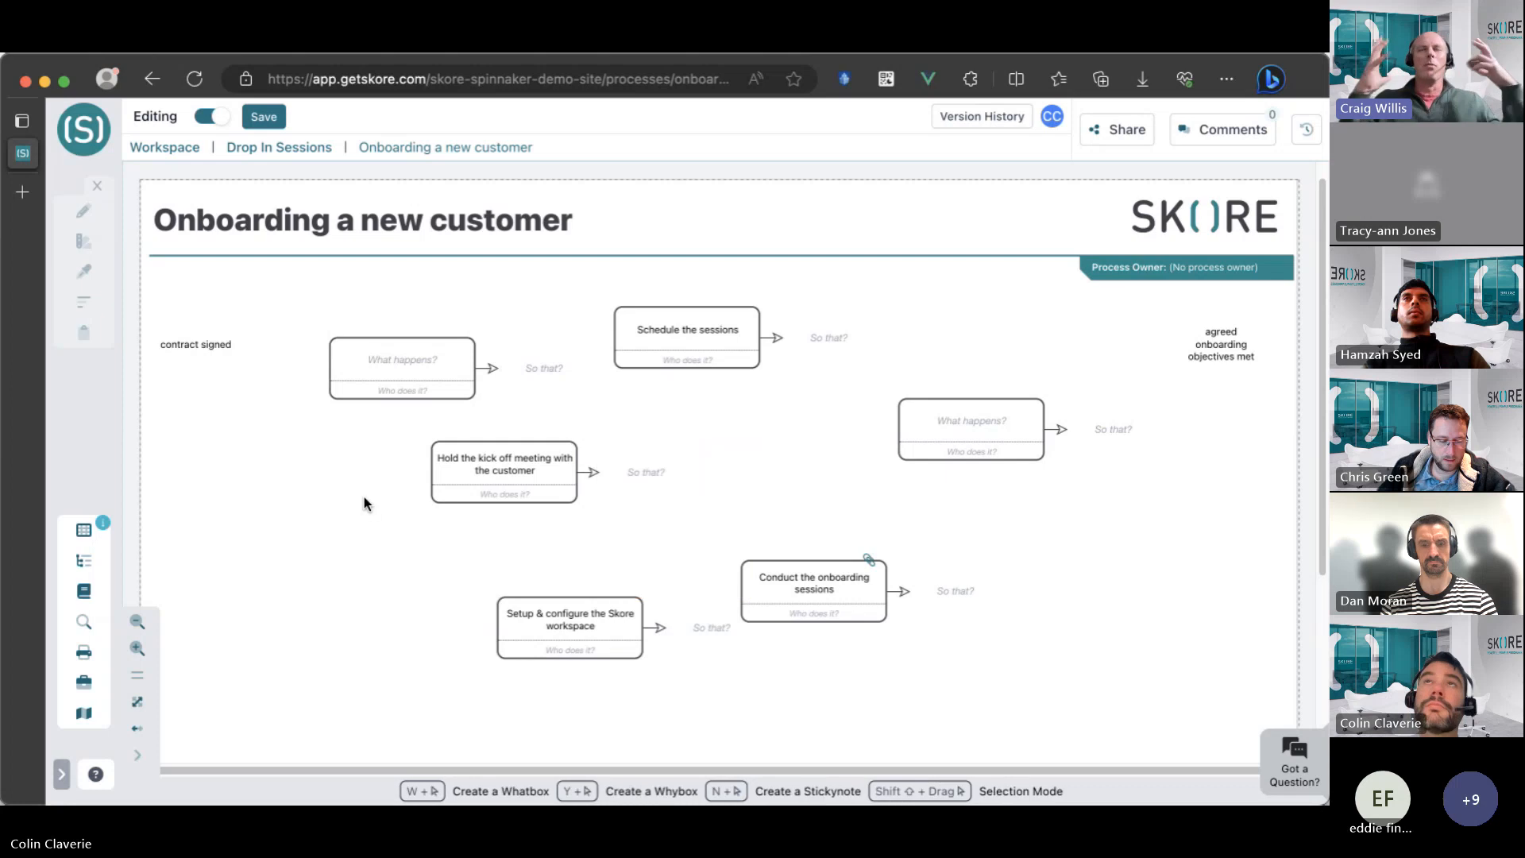
click(573, 448)
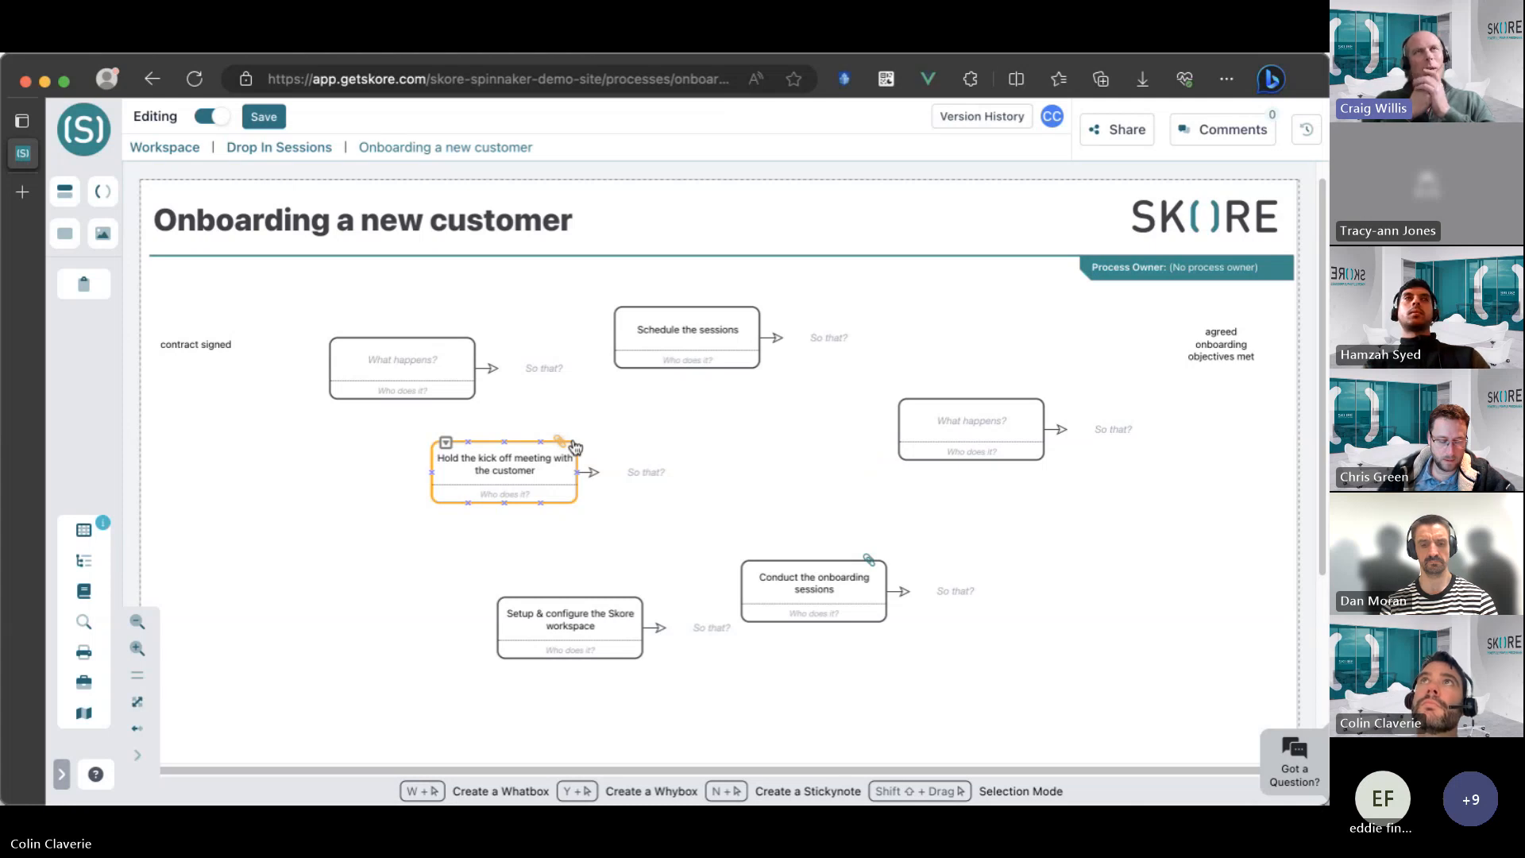
Shift the "Schedule the sessions" and "Hold the kick off meeting with the customer" boxes slightly to the right.
drag(699, 341, 749, 341)
click(543, 469)
drag(543, 470, 571, 468)
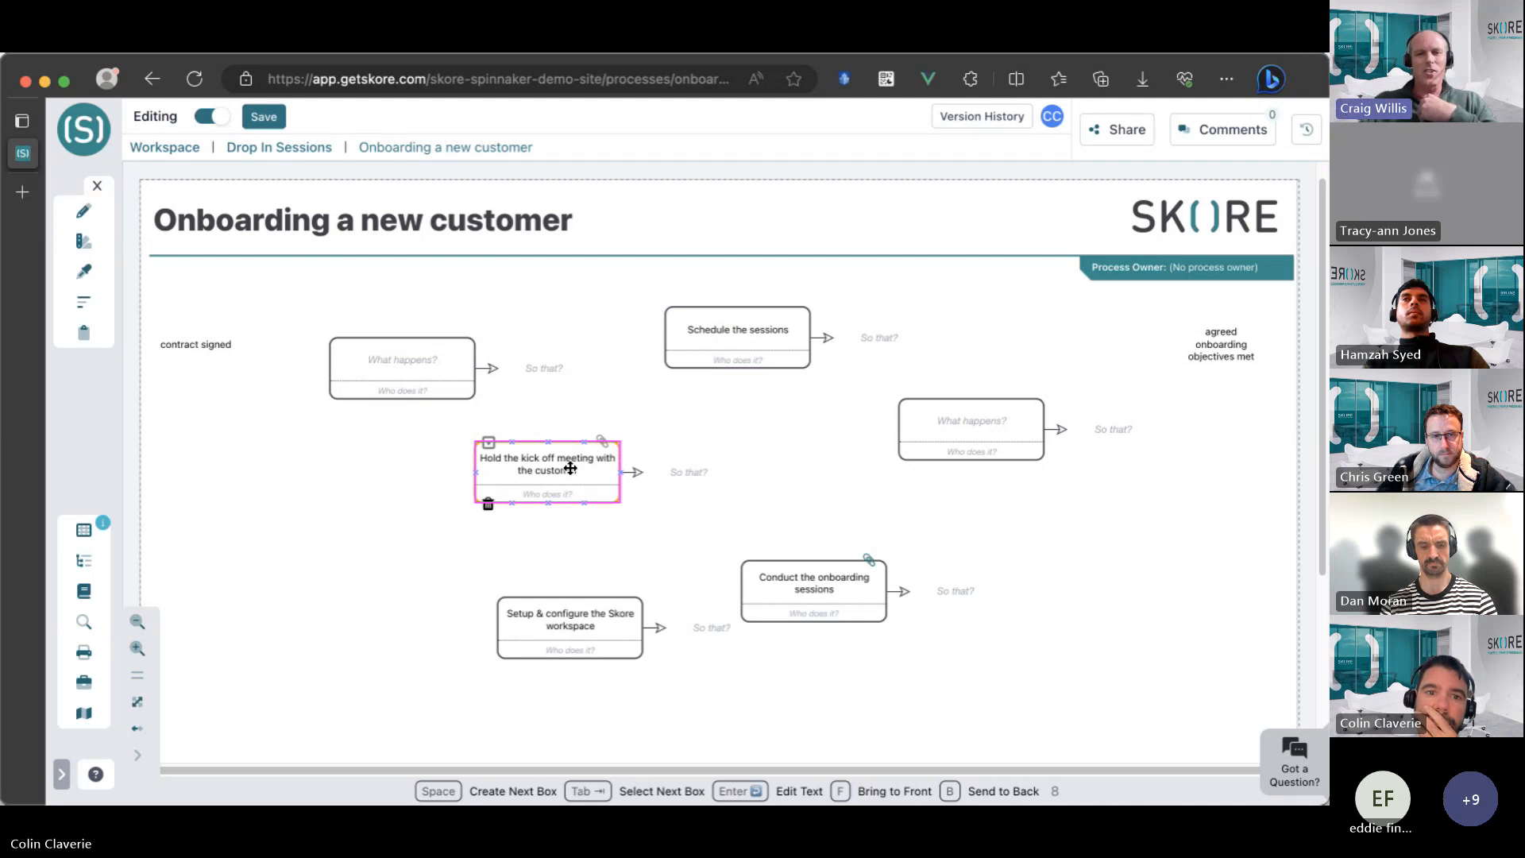
Enter "agreed scope" as the outcome of the kick off meeting activity.
double_click(696, 475)
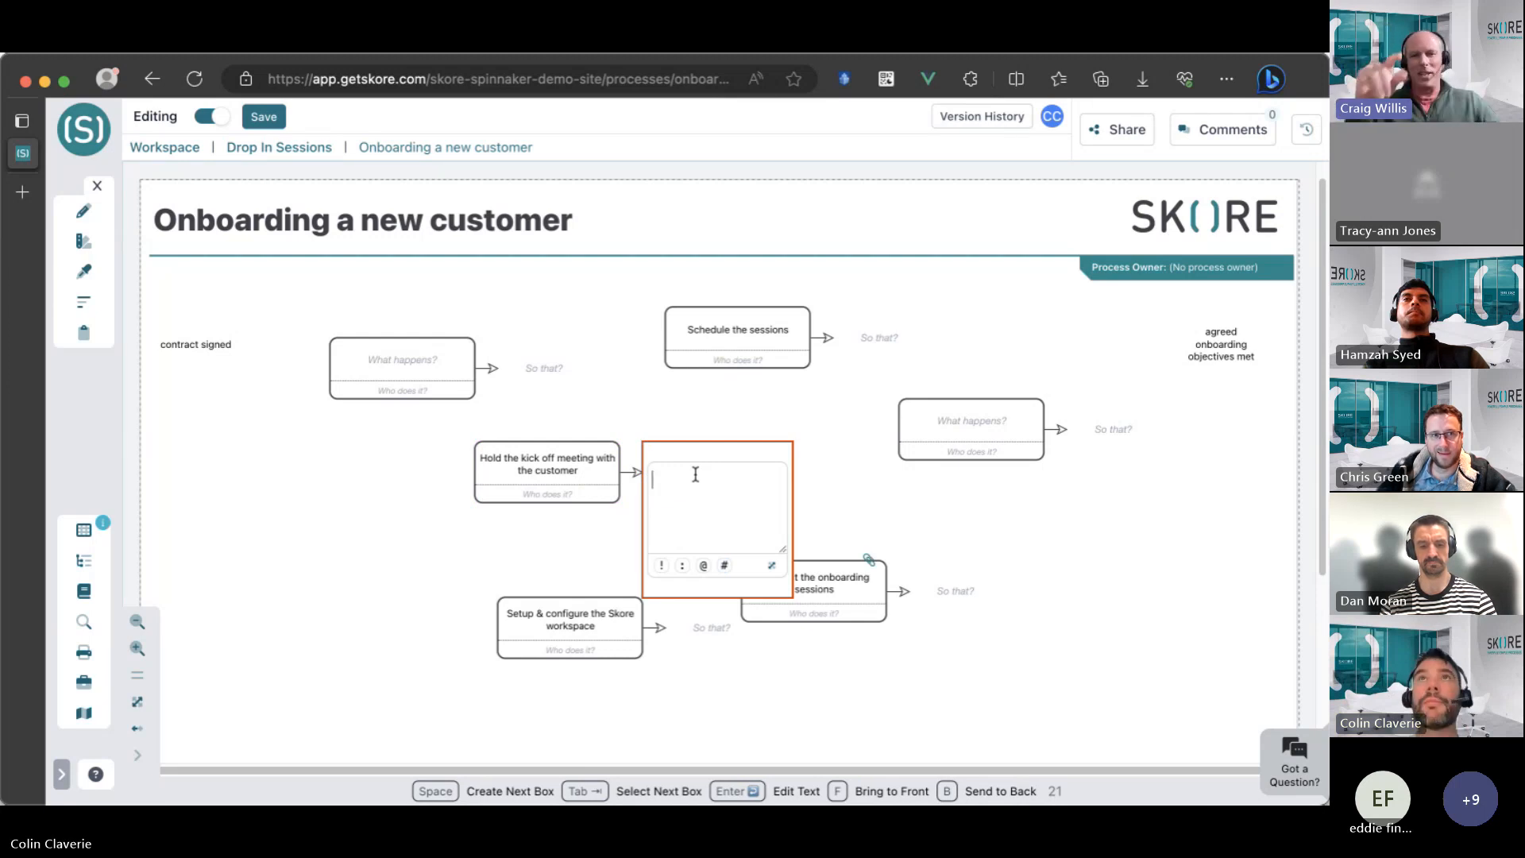
text(agreed )
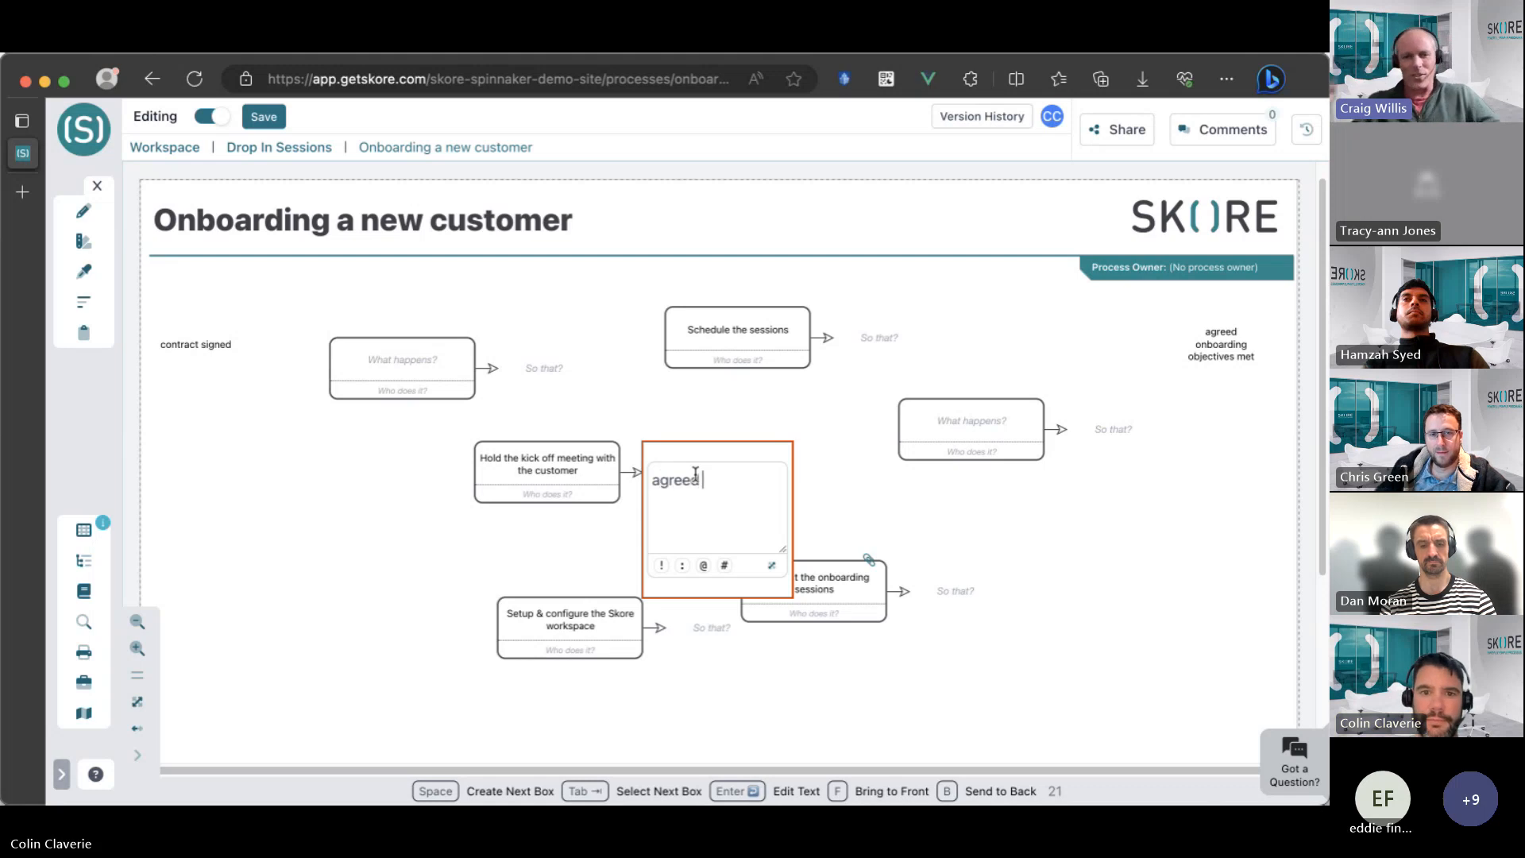
text(scope)
click(555, 479)
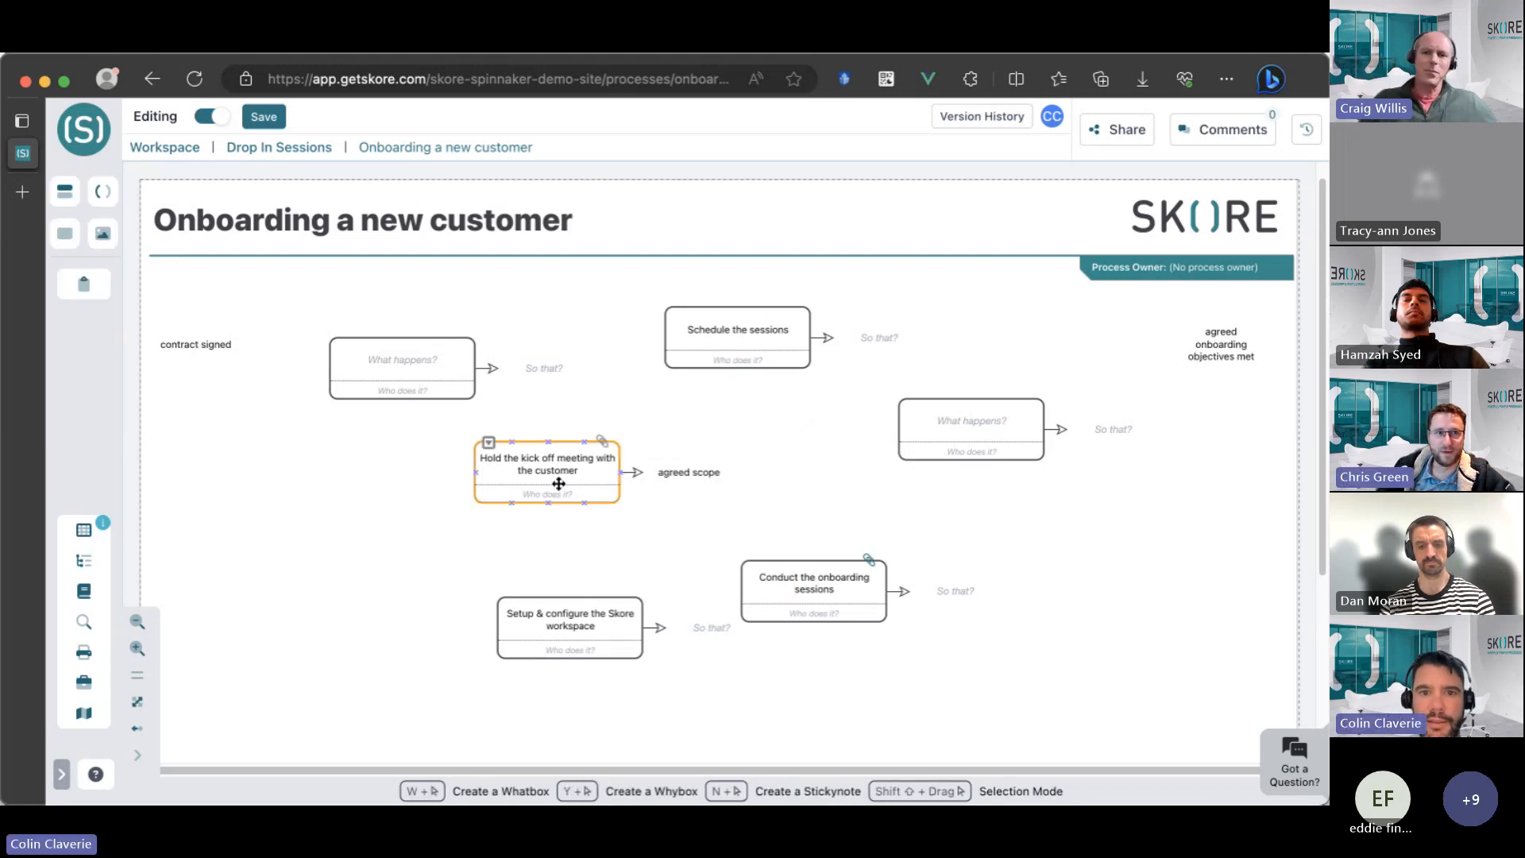
Line up the empty first activity box and the kick off meeting box in a row, with space between them.
drag(555, 480, 605, 473)
drag(412, 368, 360, 398)
drag(609, 464, 619, 416)
Spread out the other boxes: "Schedule the sessions" farther right, the workspace setup box up-left, and the empty right-hand box slightly lower.
drag(743, 317, 914, 307)
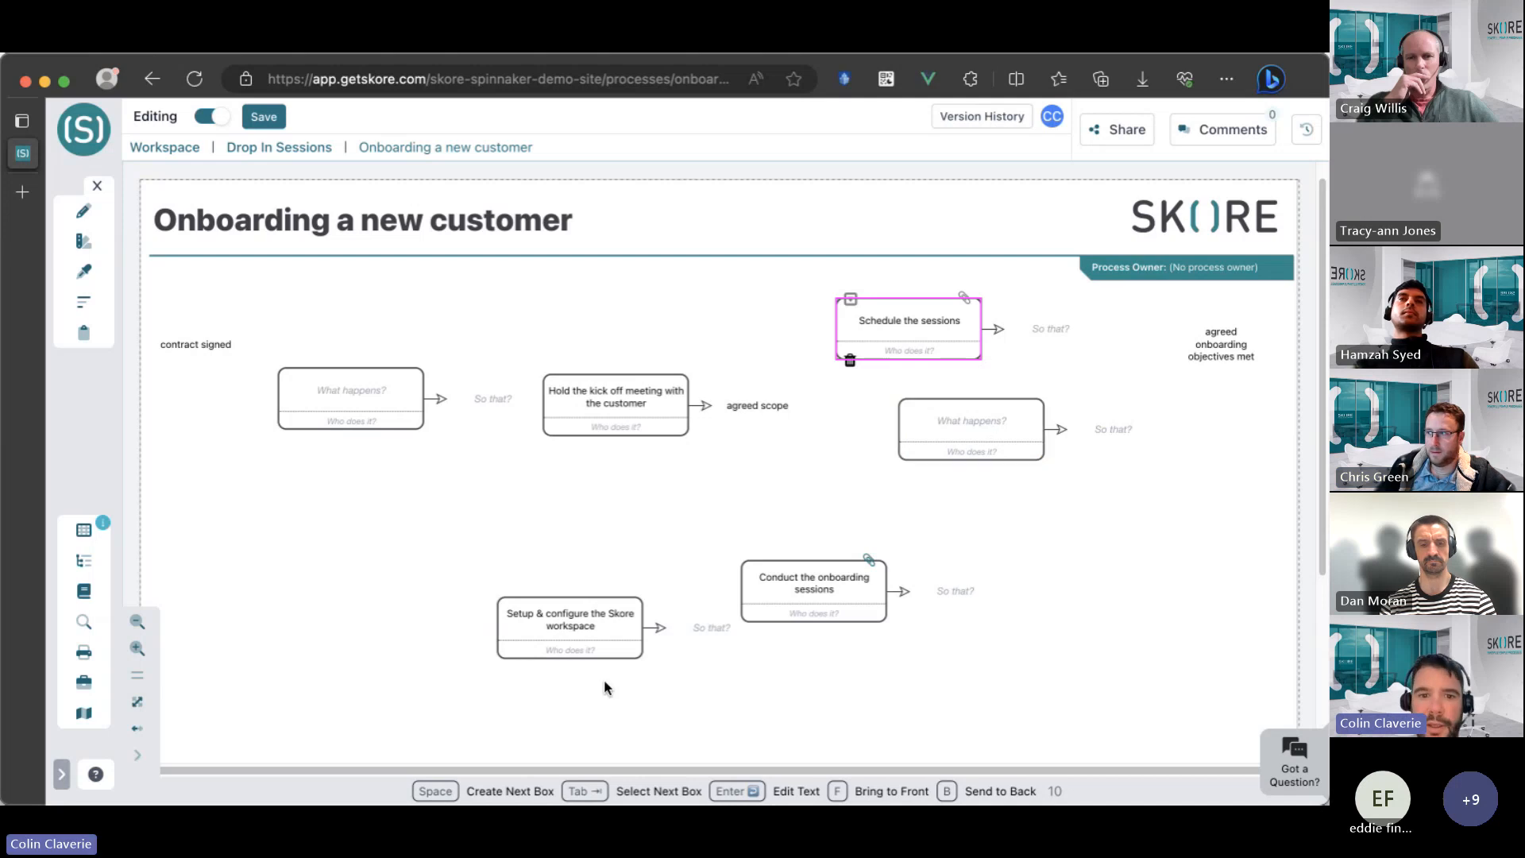
click(590, 632)
drag(590, 631, 538, 570)
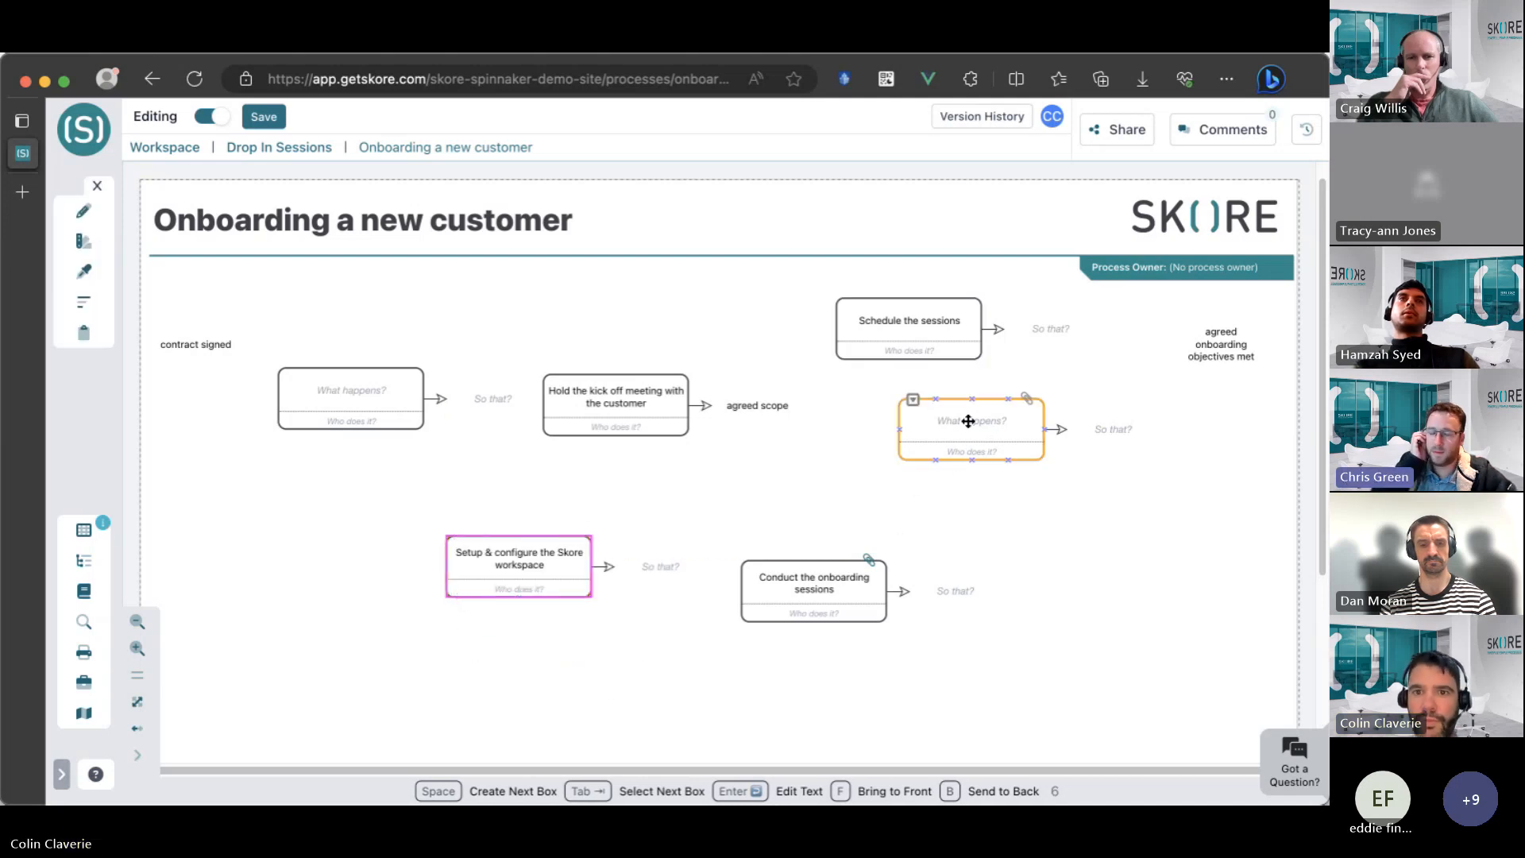
drag(974, 426, 990, 471)
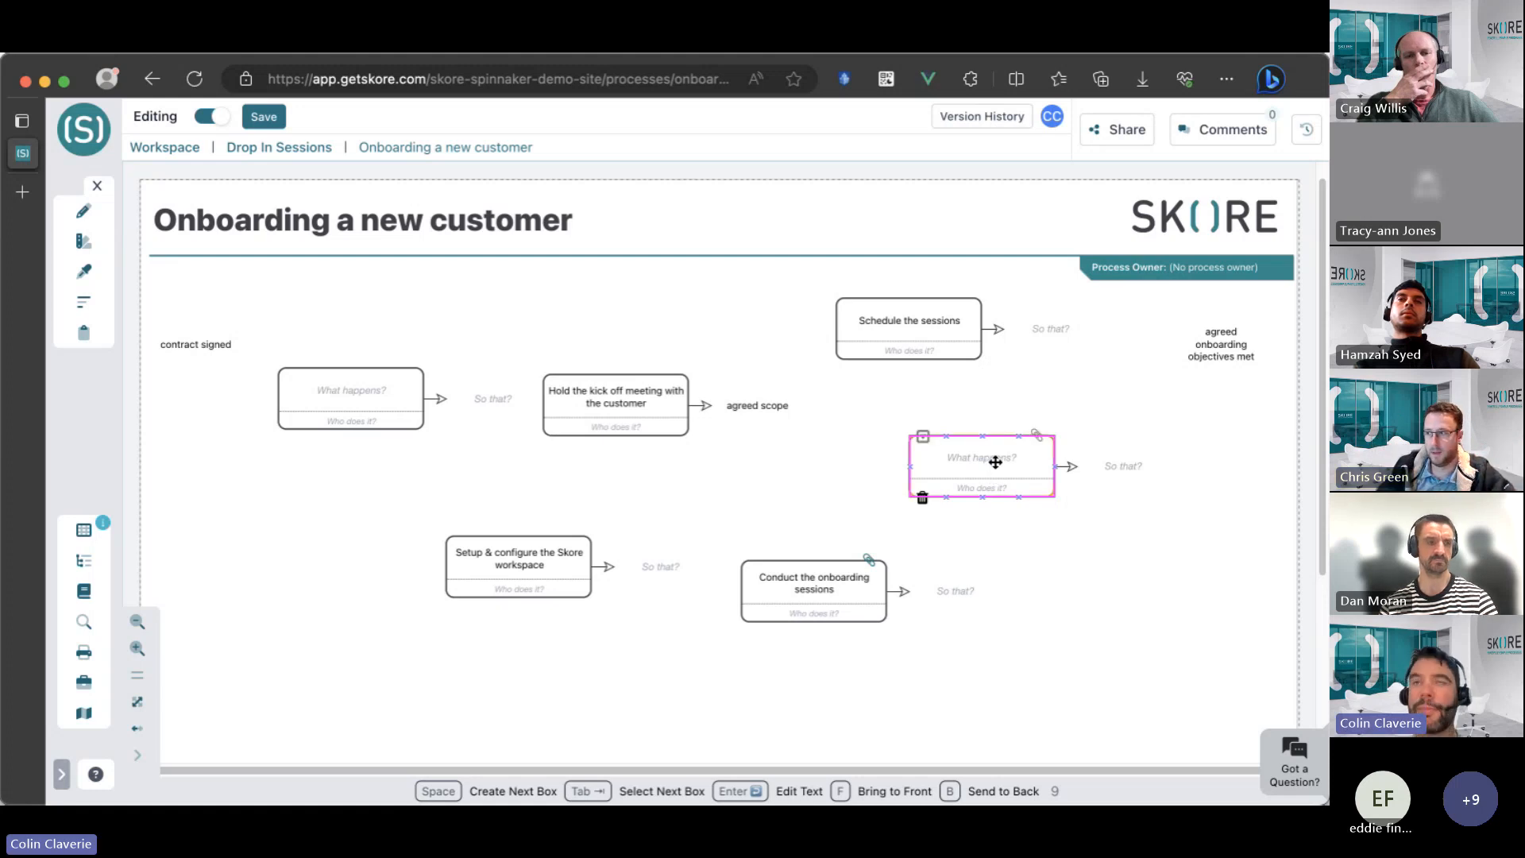
Enter "Final review of the onboarding progress" in the empty right-hand activity box and shift it slightly down-right.
double_click(994, 458)
text(Final revi)
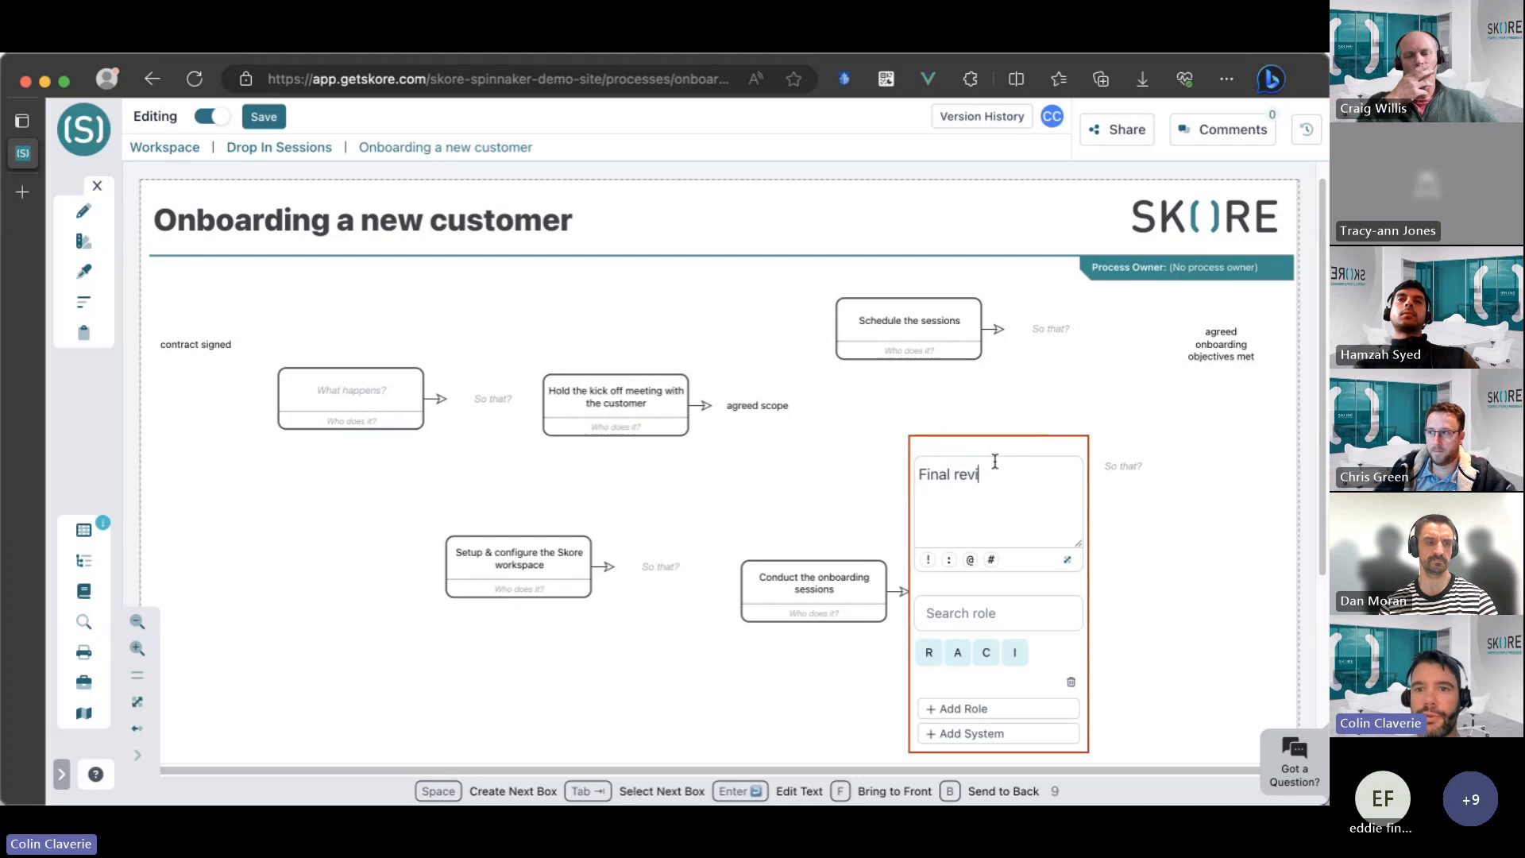
text(ew of the)
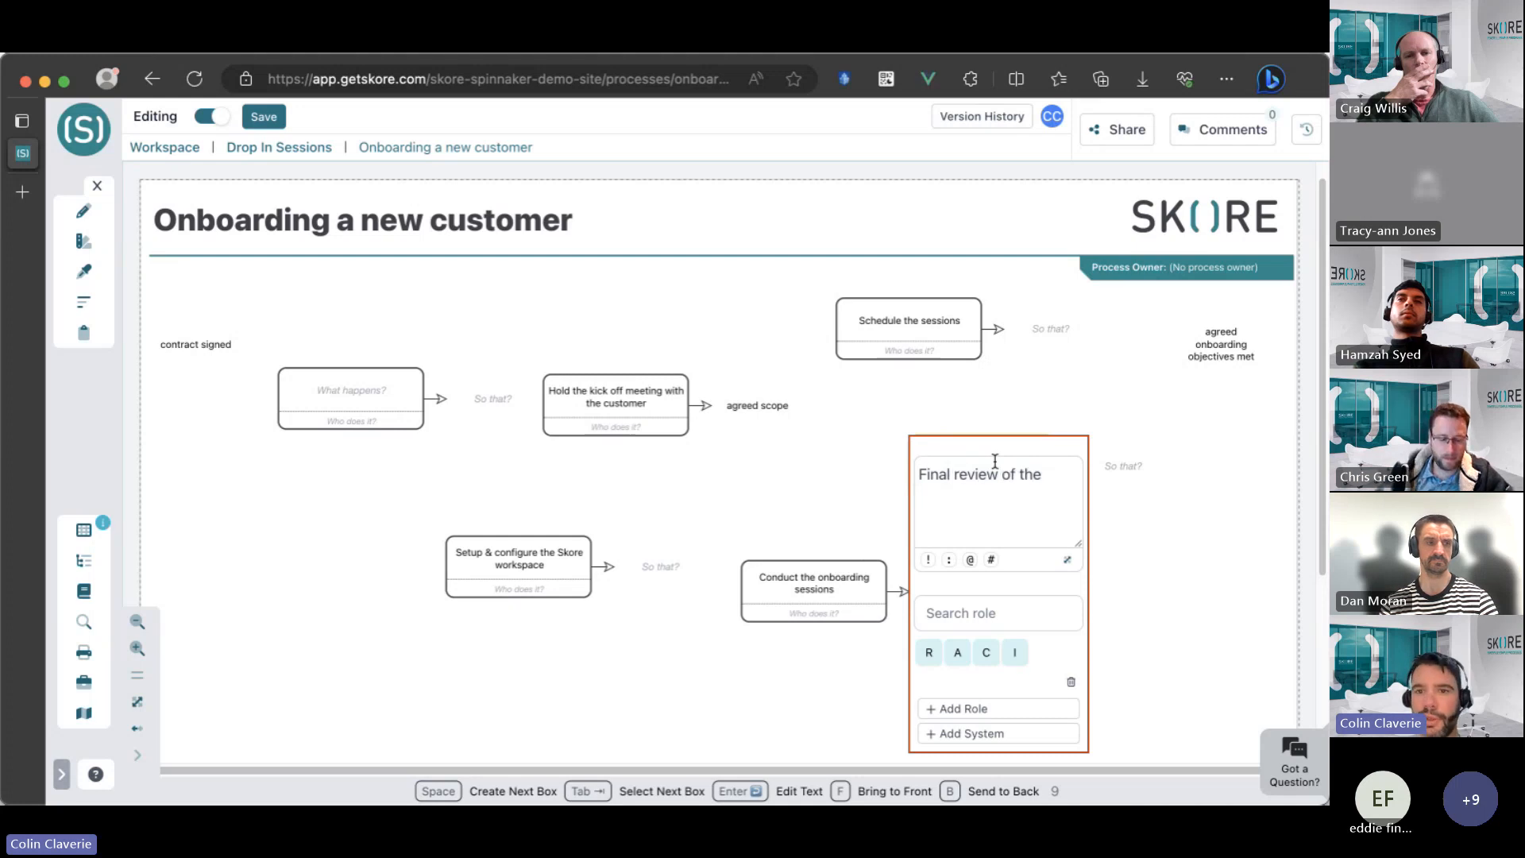
text( onbo)
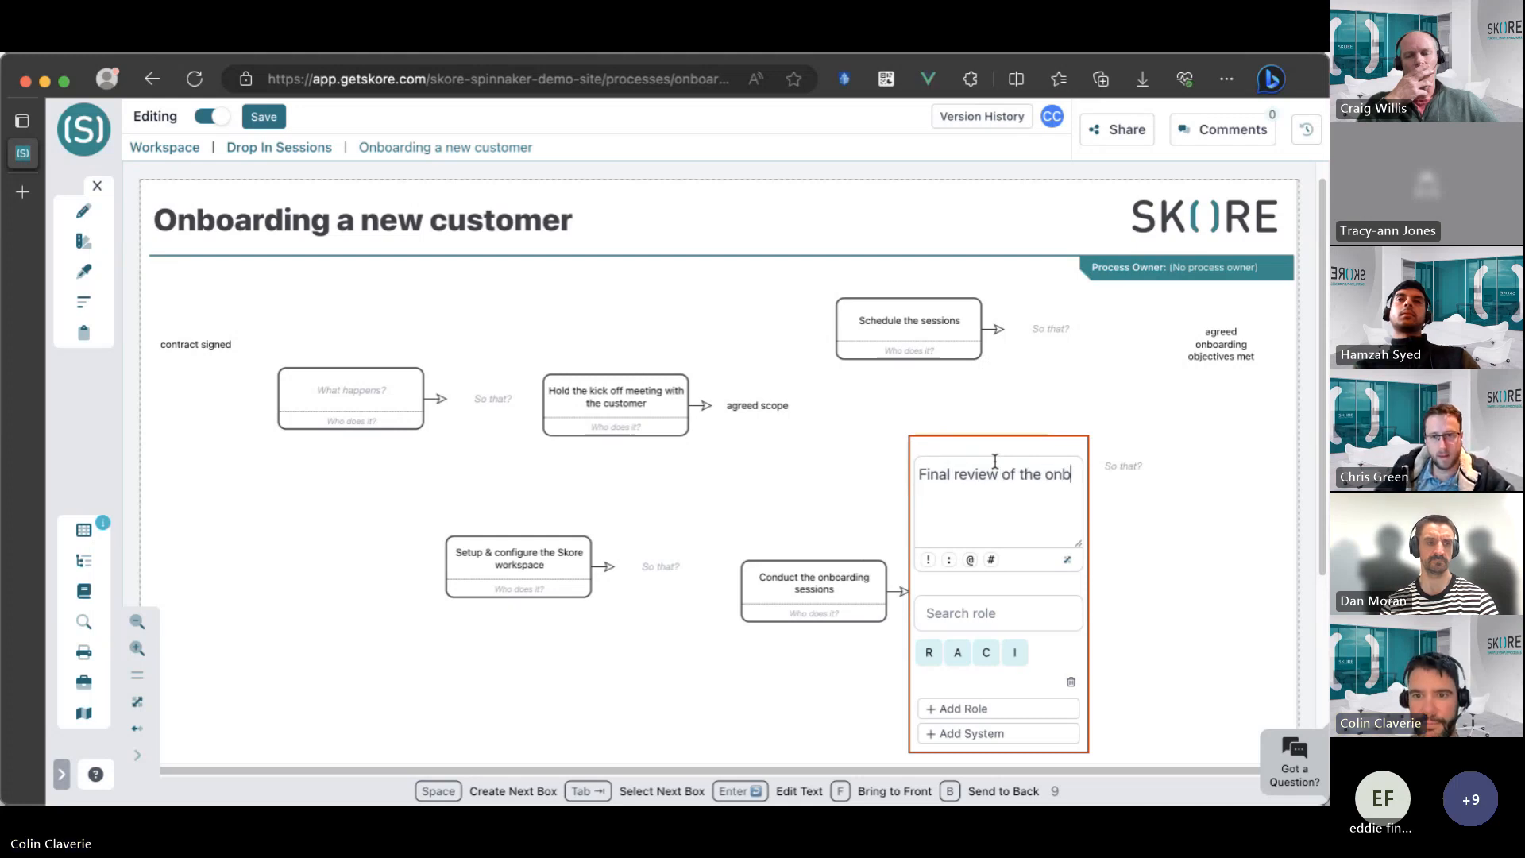
key(BackSpace)
text(boarding proces)
key(BackSpace)
key(BackSpace)
key(BackSpace)
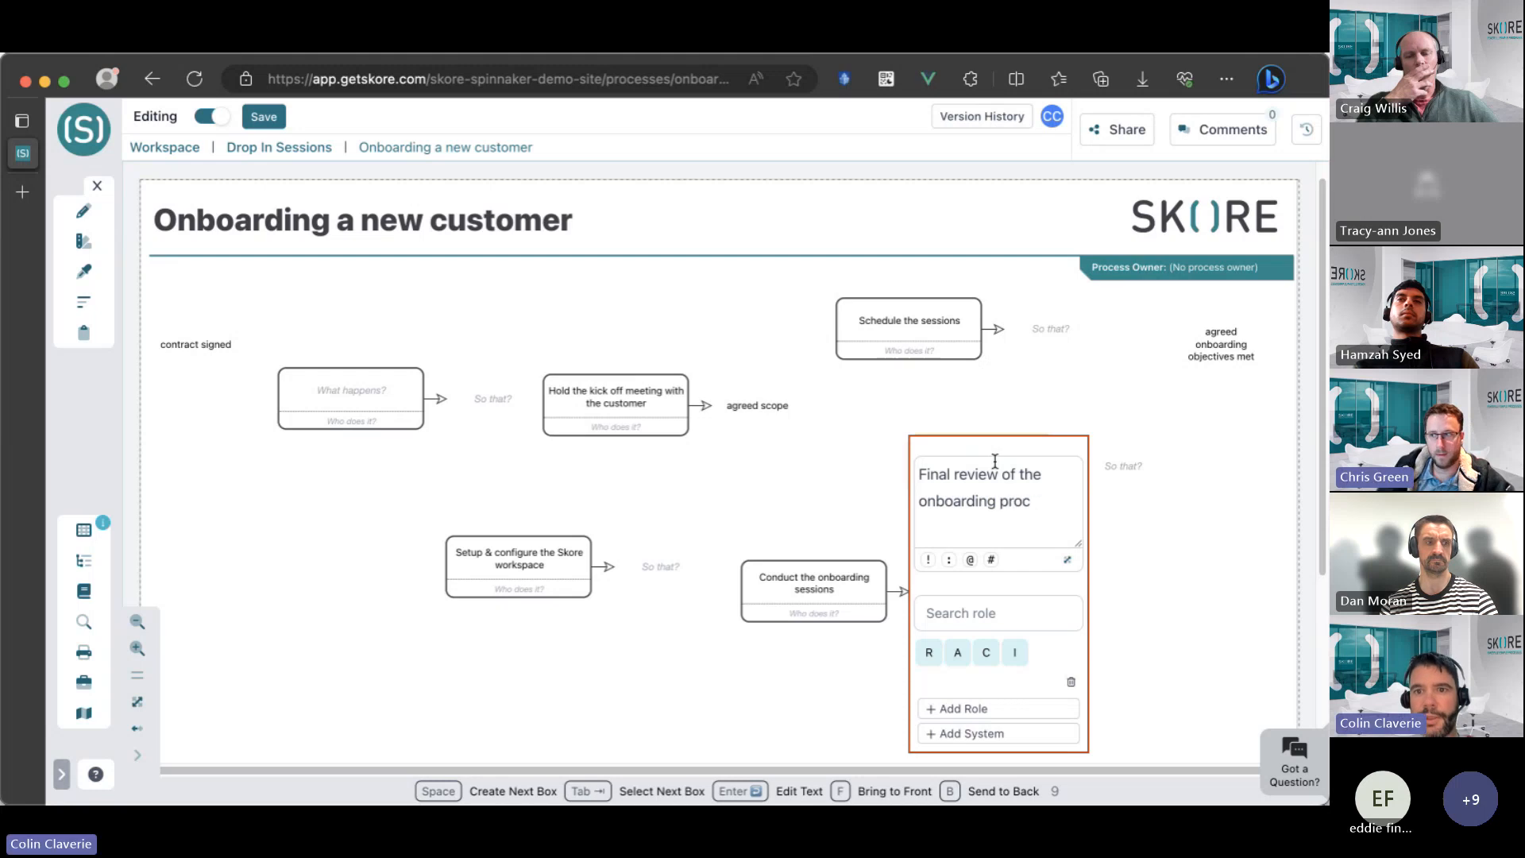
text(gress)
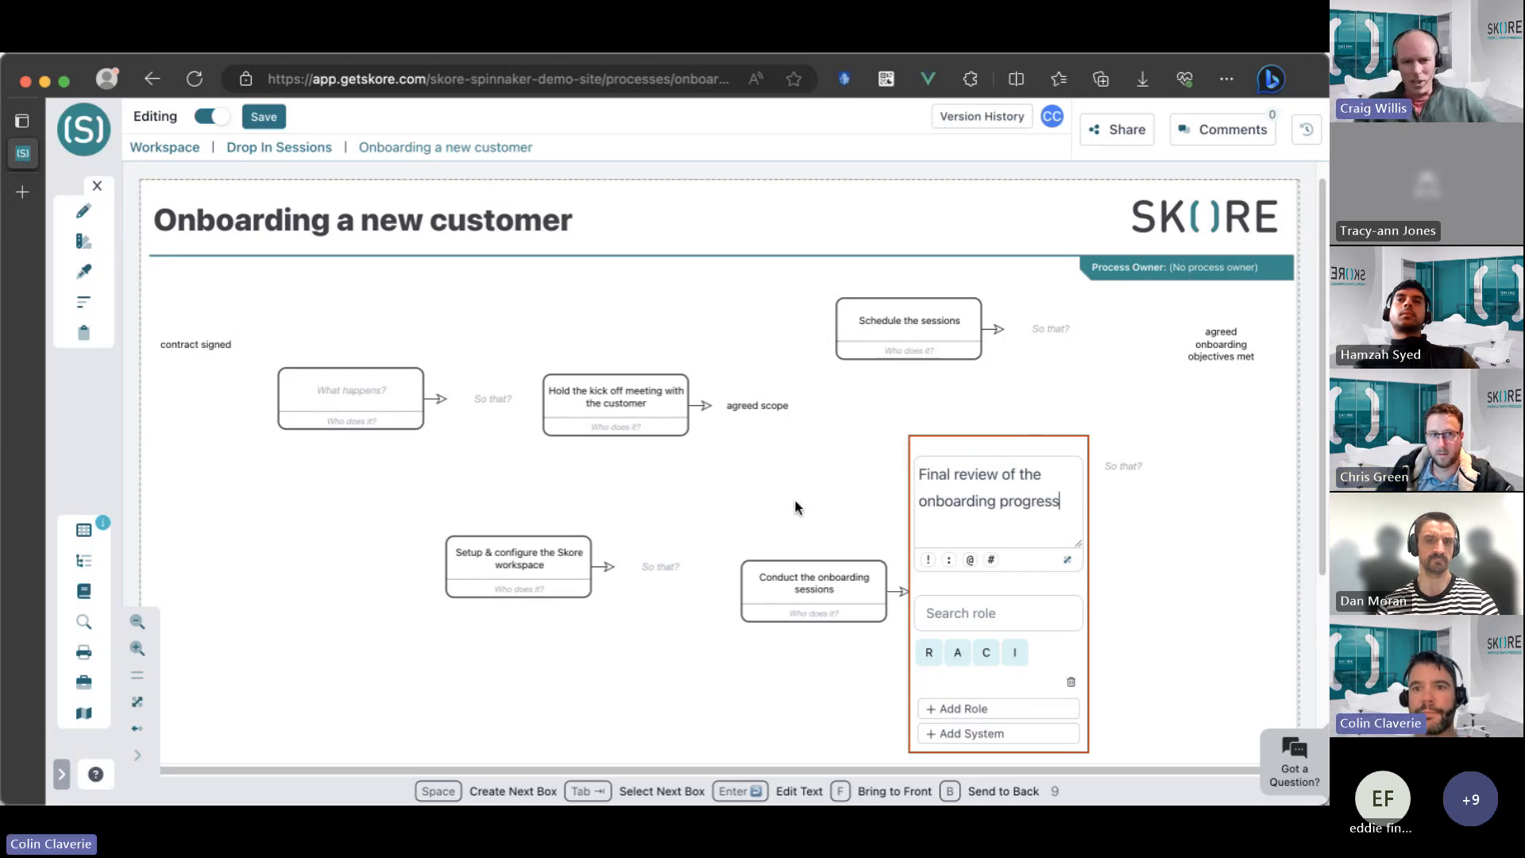
click(797, 503)
click(996, 489)
drag(996, 489, 1021, 515)
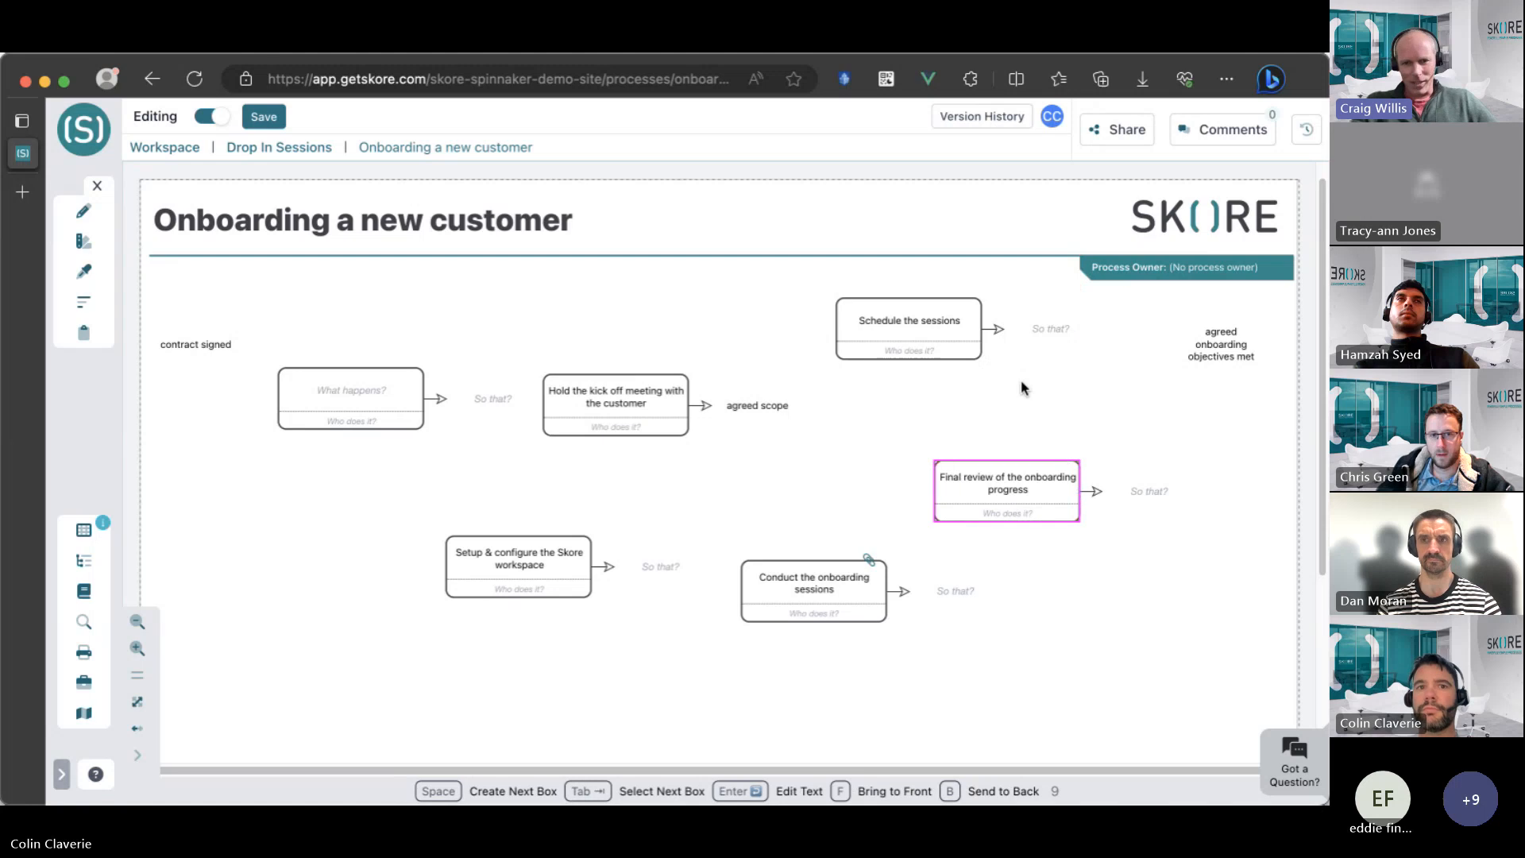
click(647, 420)
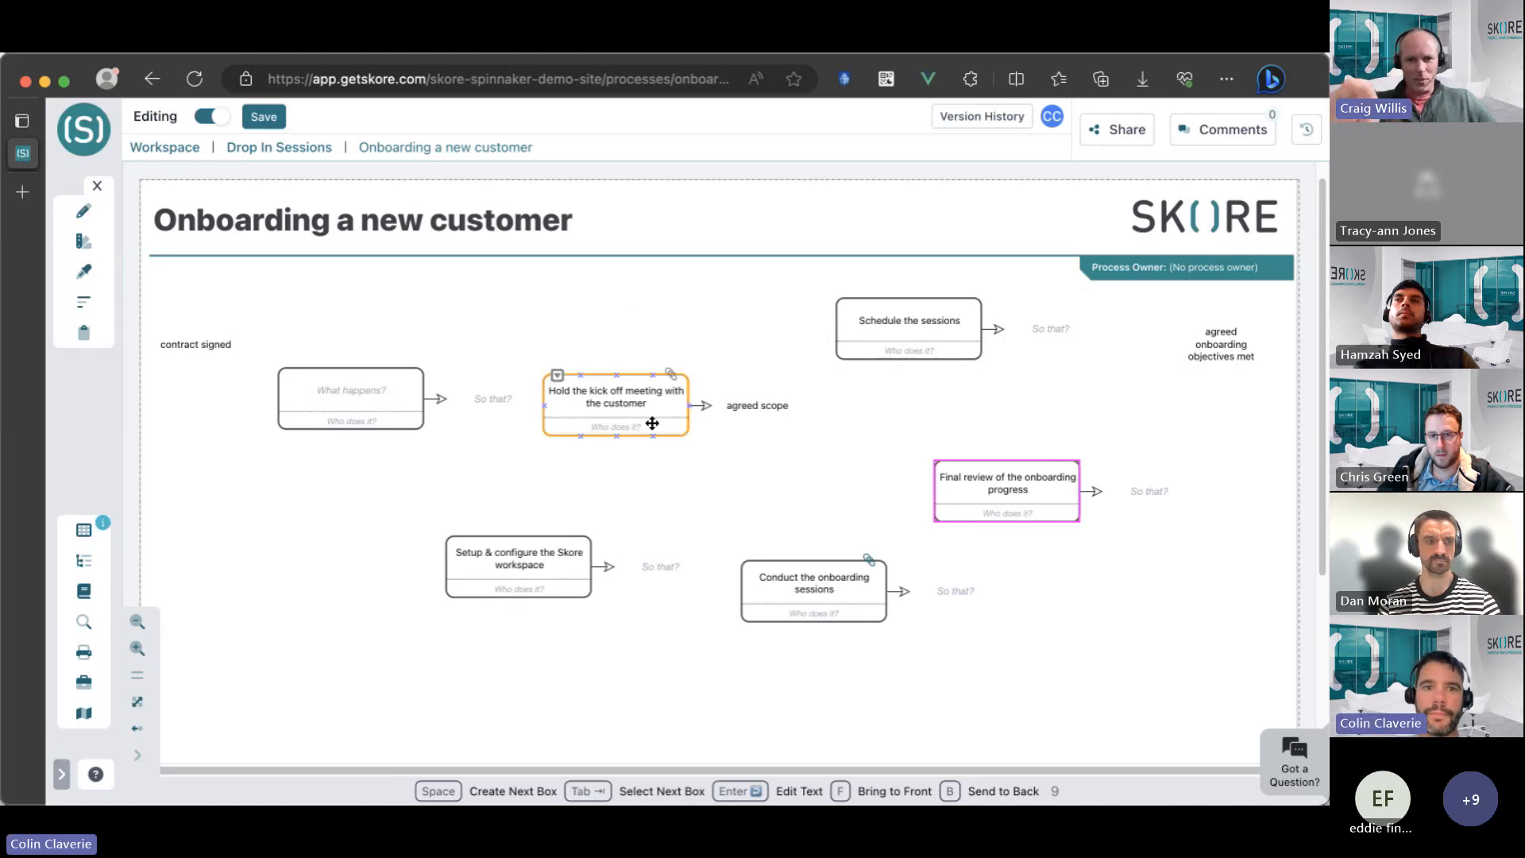